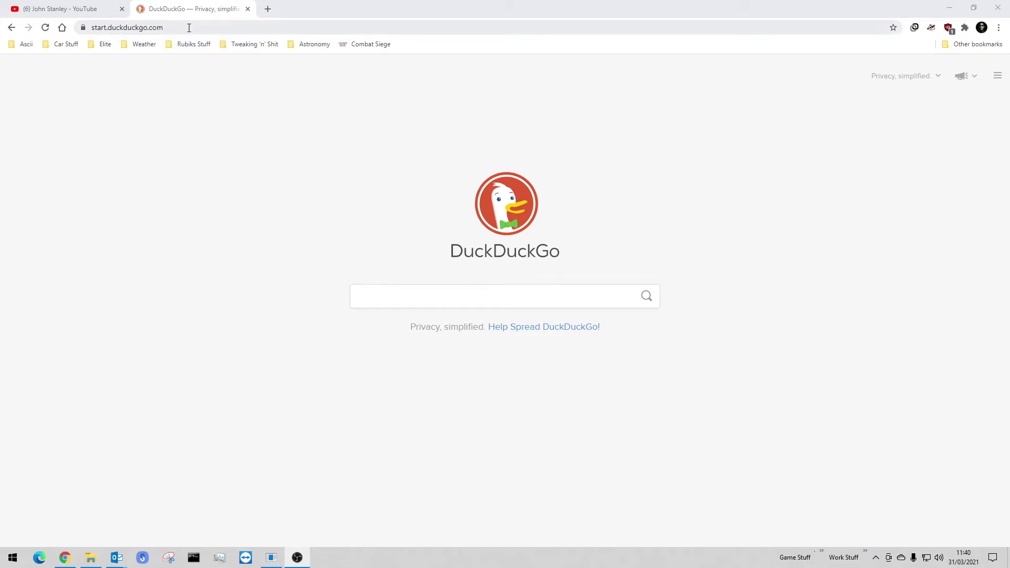
Step: Search DuckDuckGo for 'obs studio', correcting the typo before running it
left_click(405, 293)
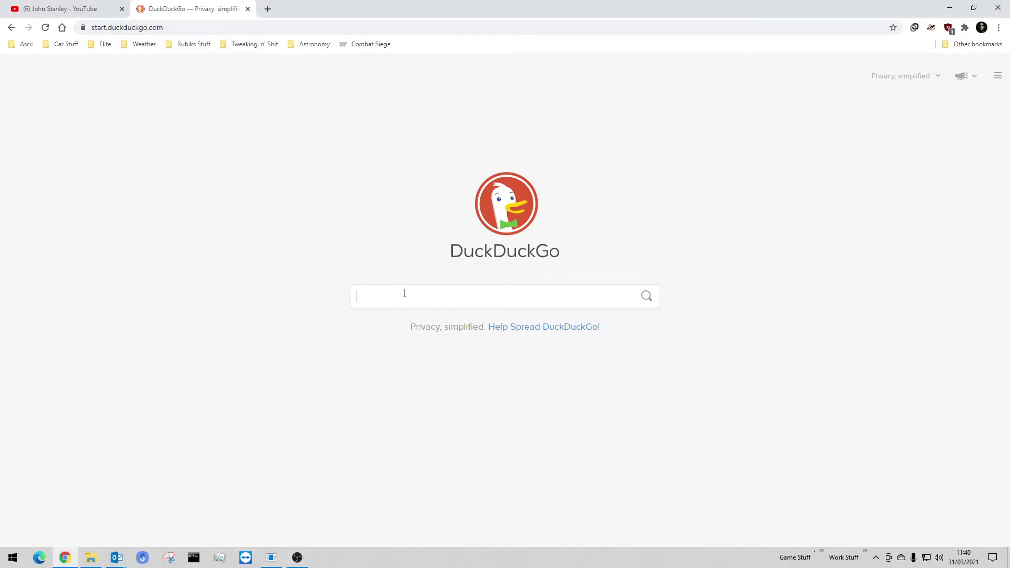
type("obs")
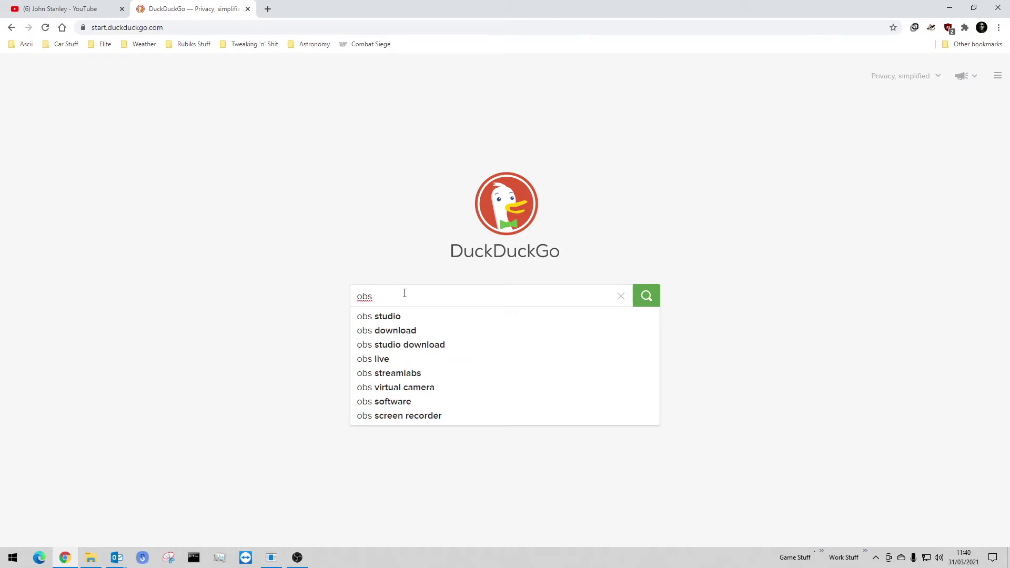
type(" st")
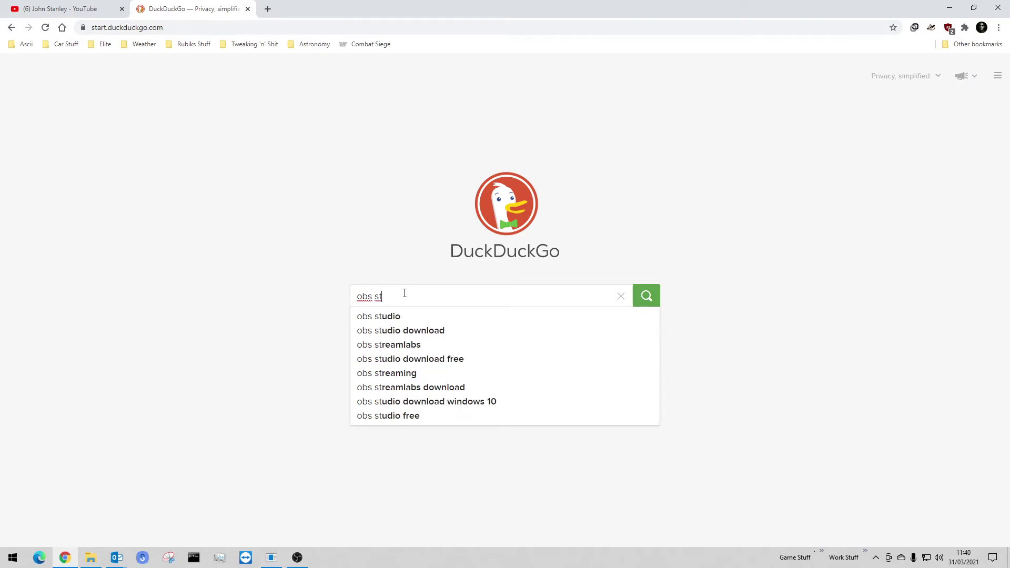
type("ud")
key("BackSpace")
type("udio")
key("Return")
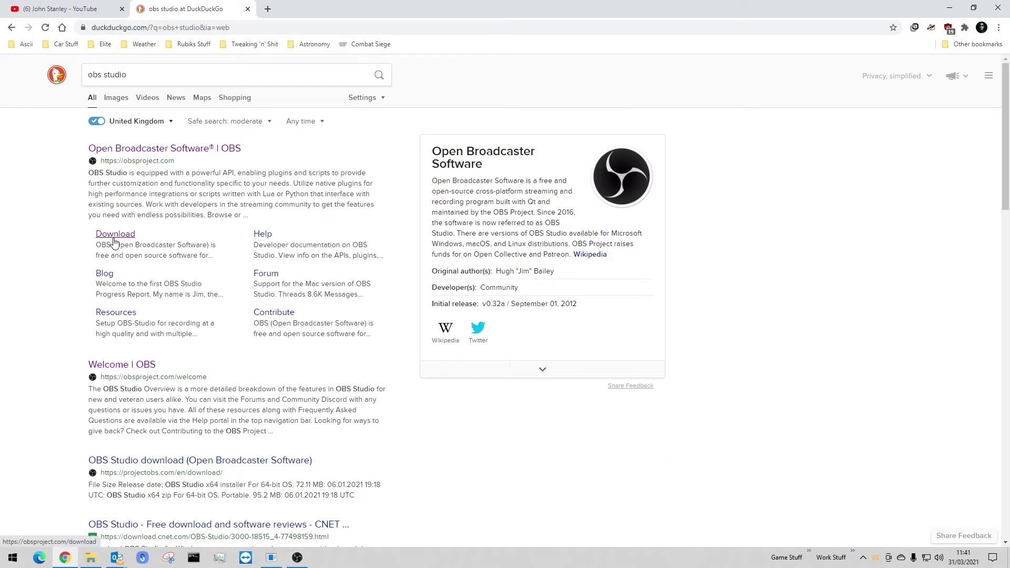
Step: Download the OBS Studio 26.1.1 Windows installer from obsproject.com to the Desktop, replacing the older file
left_click(164, 150)
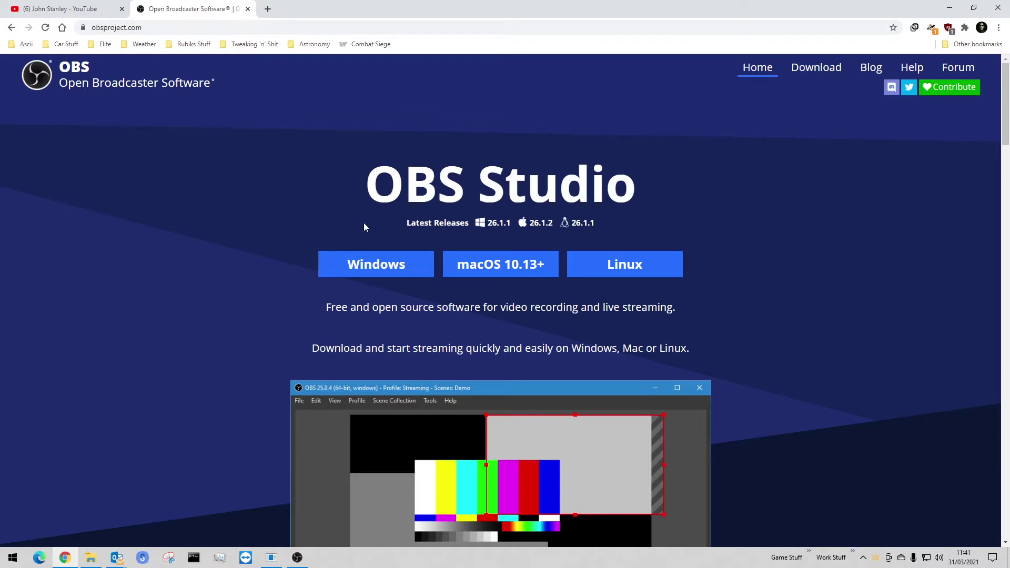
left_click(370, 269)
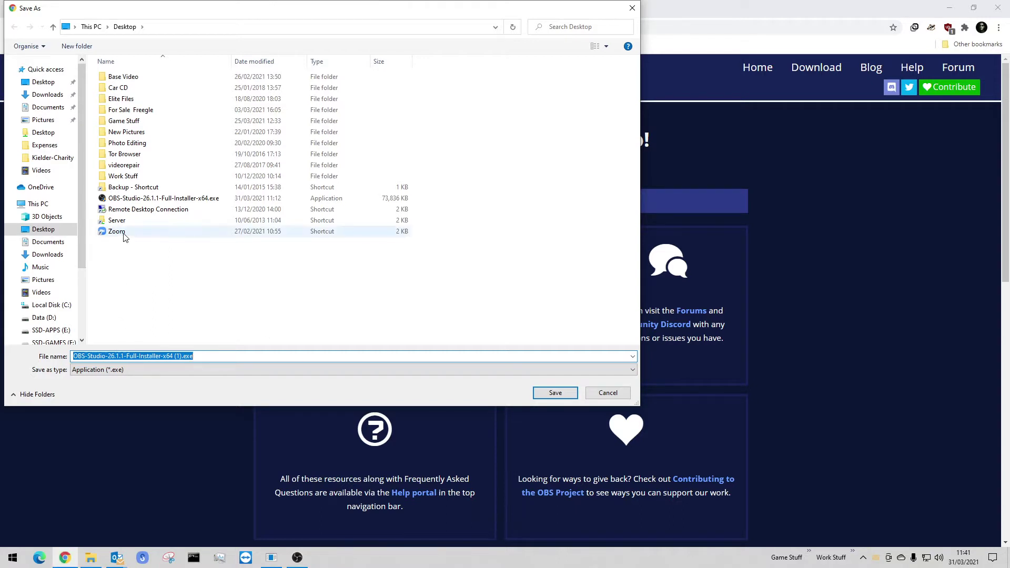
left_click(184, 198)
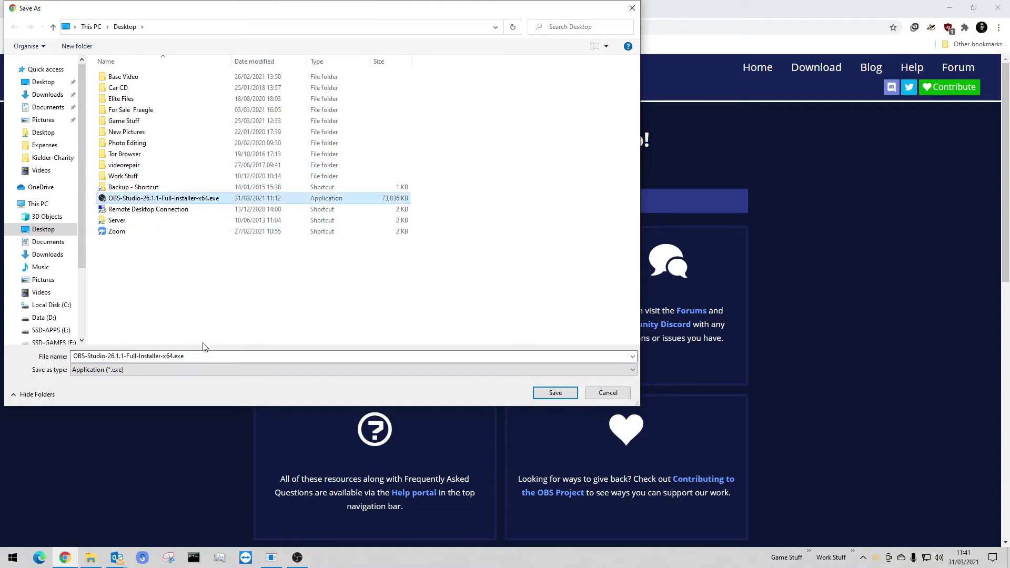
left_click(118, 358)
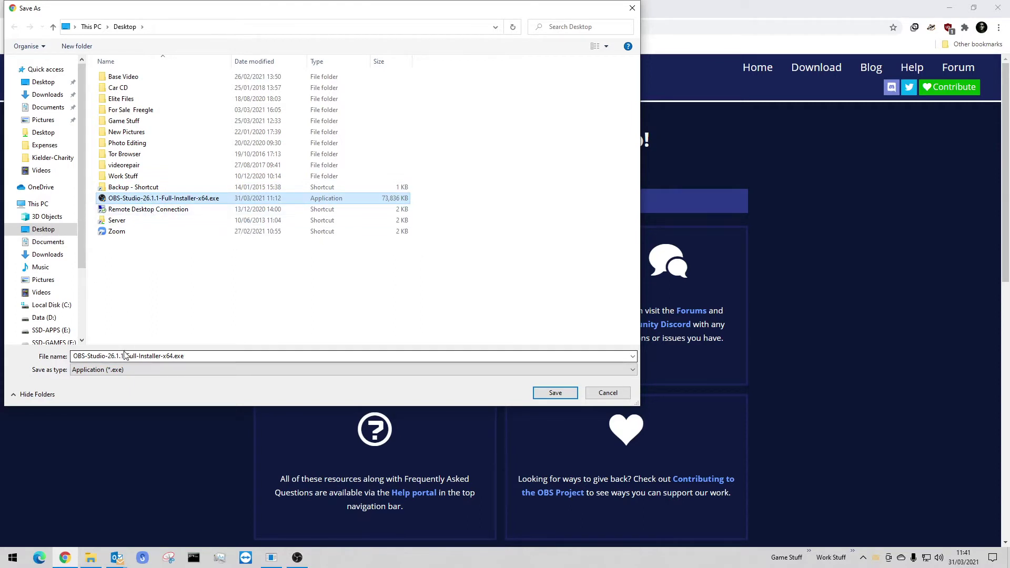
left_click(555, 393)
left_click(535, 282)
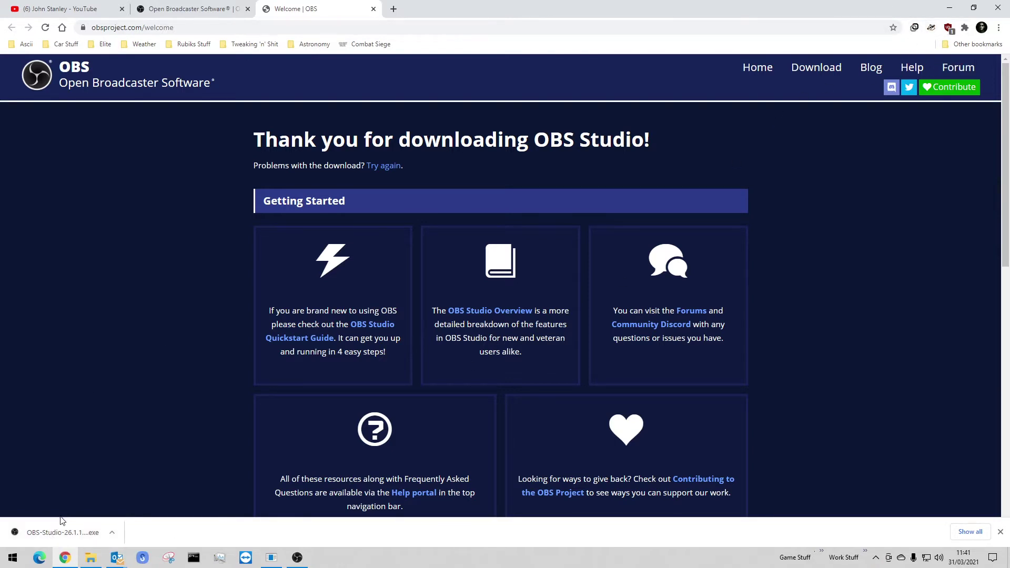
Step: Close the OBS thank-you and homepage tabs in Chrome and minimise it to reveal the installer
left_click(949, 8)
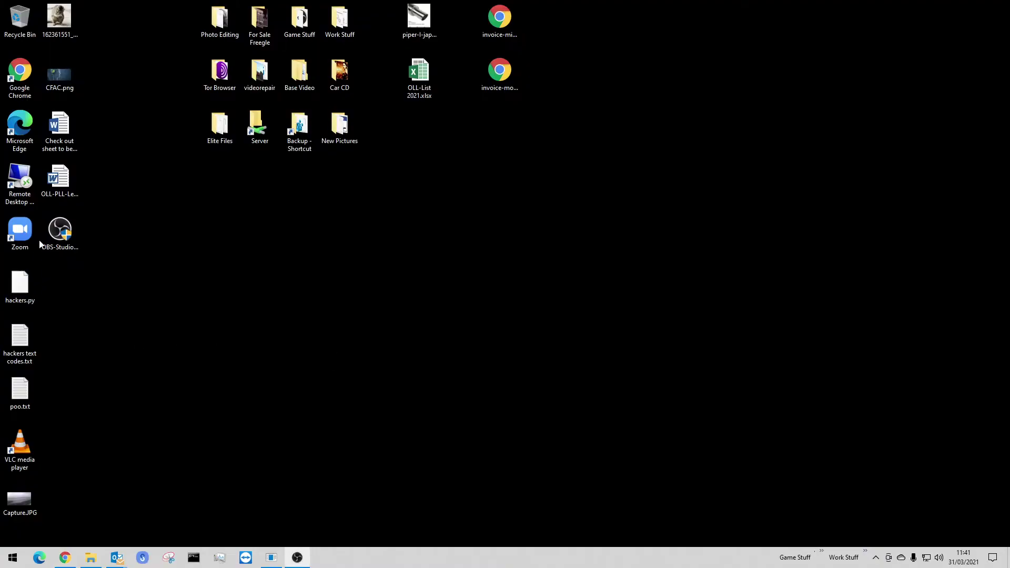
left_click(63, 247)
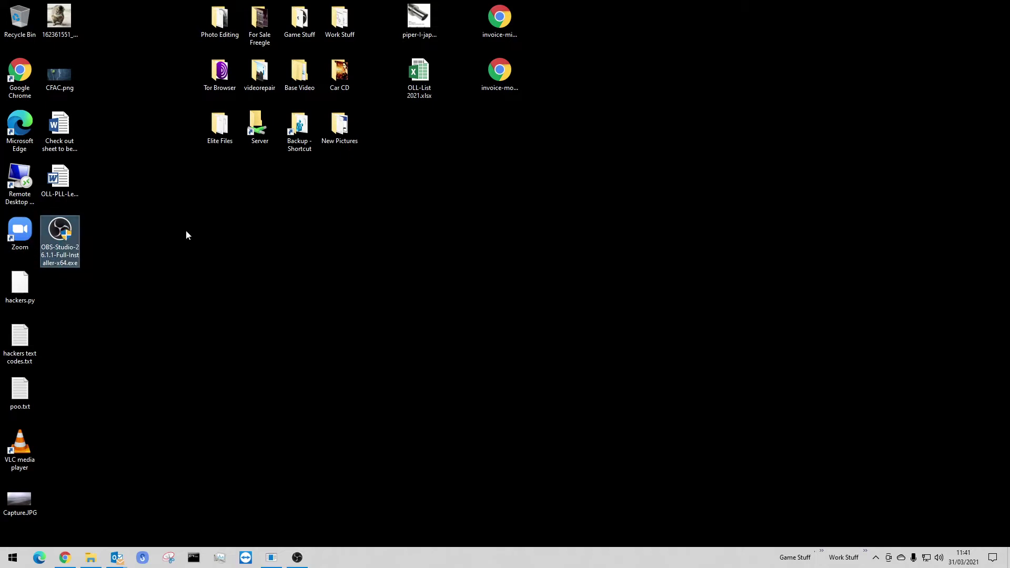
left_click(65, 557)
left_click(373, 9)
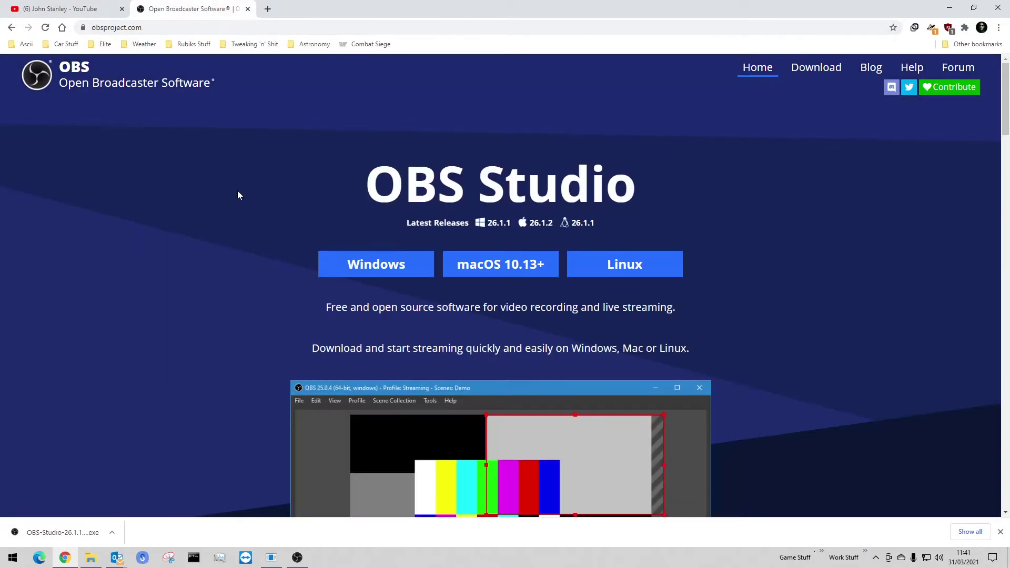
left_click(247, 9)
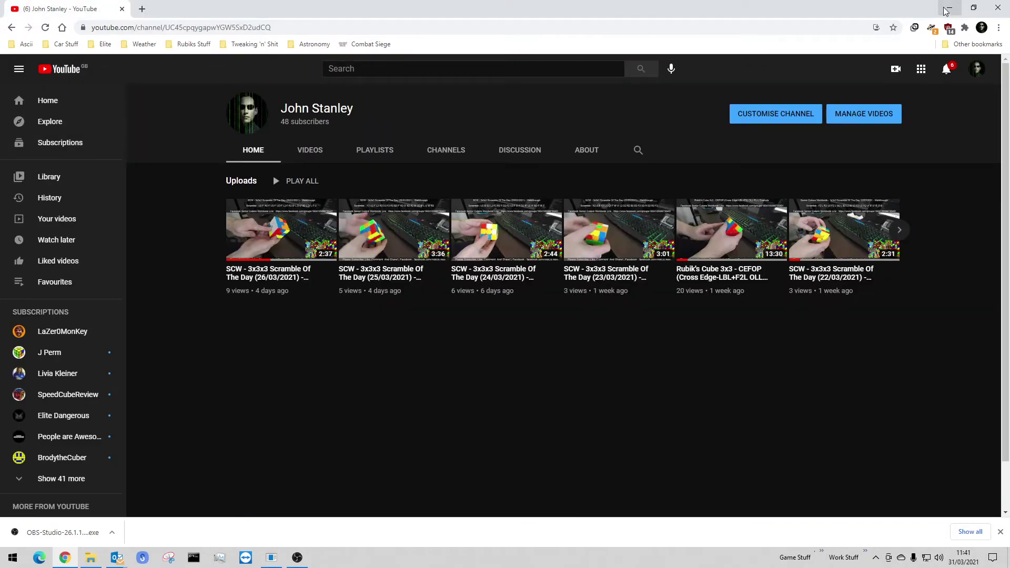
left_click(946, 10)
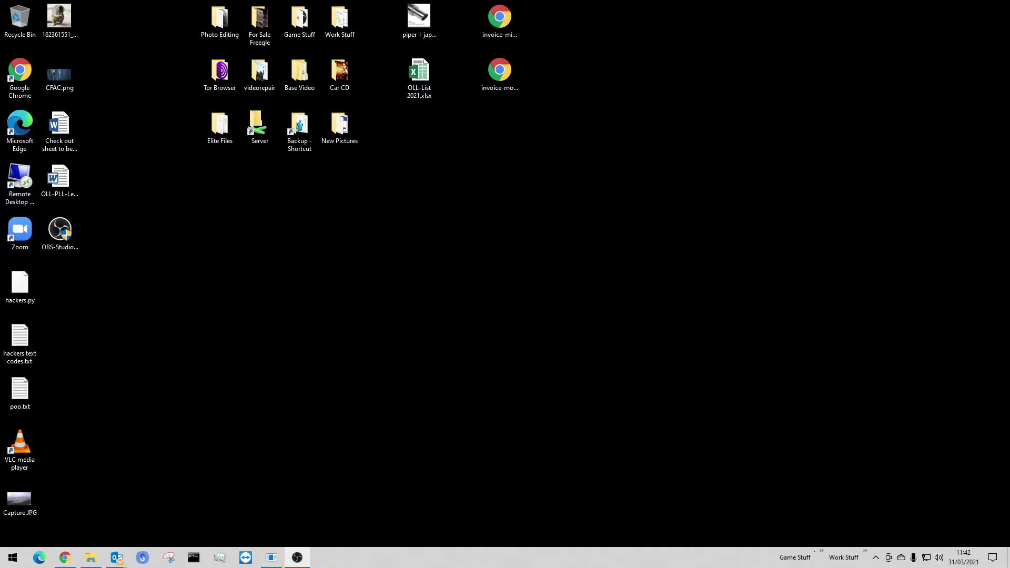
Step: Restore the OBS Studio window from the taskbar
left_click(297, 557)
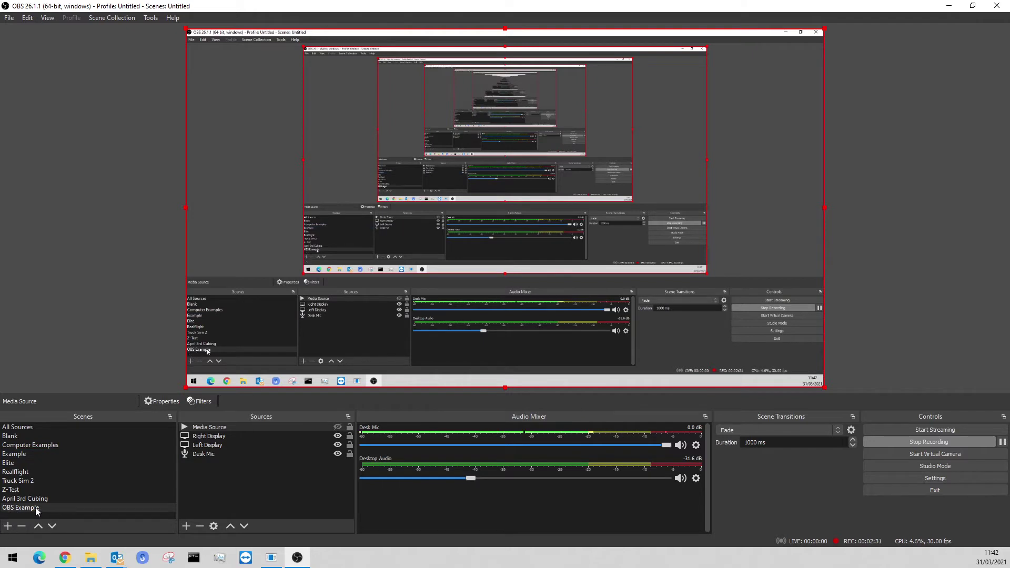
Step: Add a new scene named 'OBS Example' and select it as the current scene
left_click(8, 526)
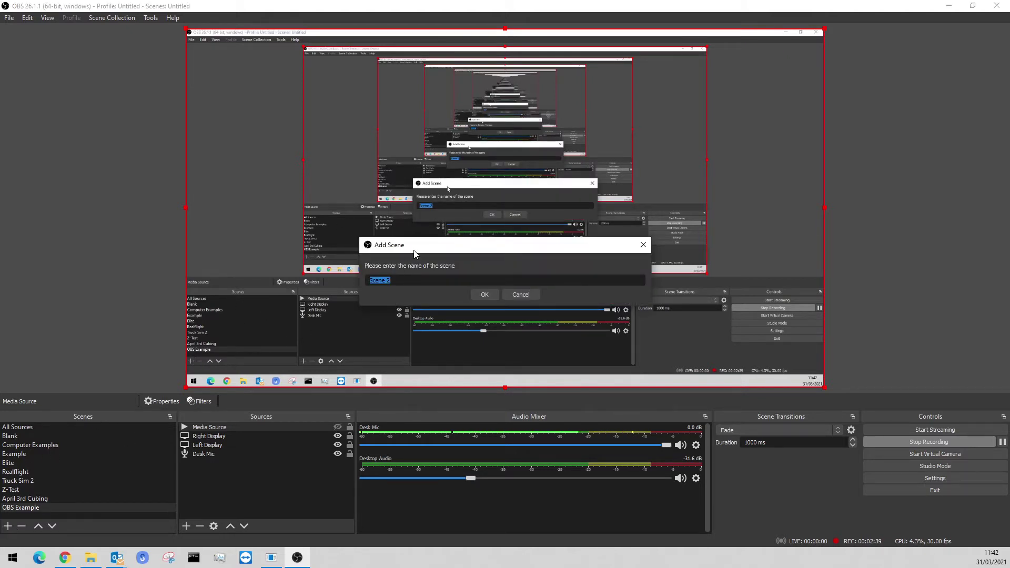
left_click_drag(407, 244, 231, 446)
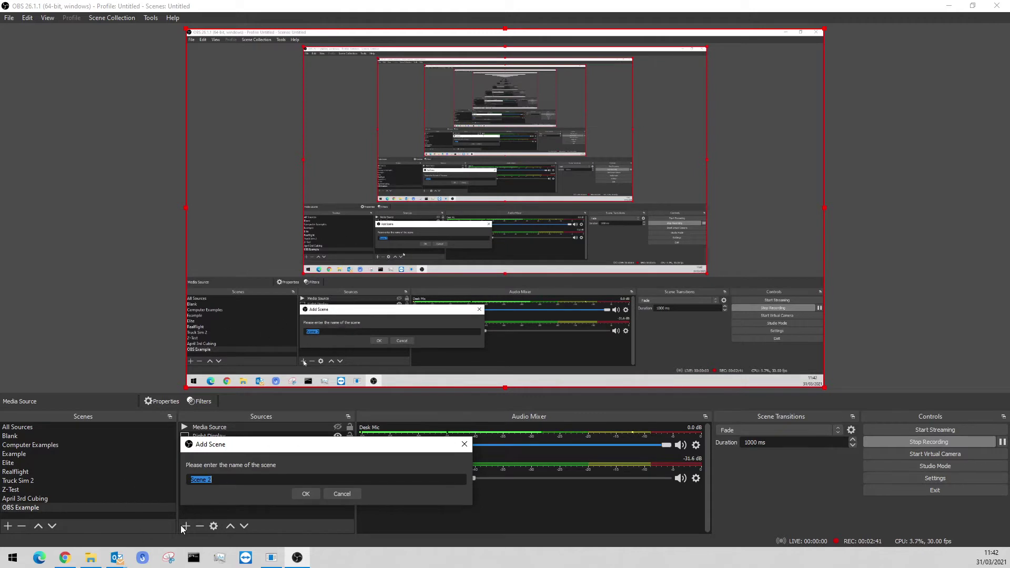
left_click(226, 479)
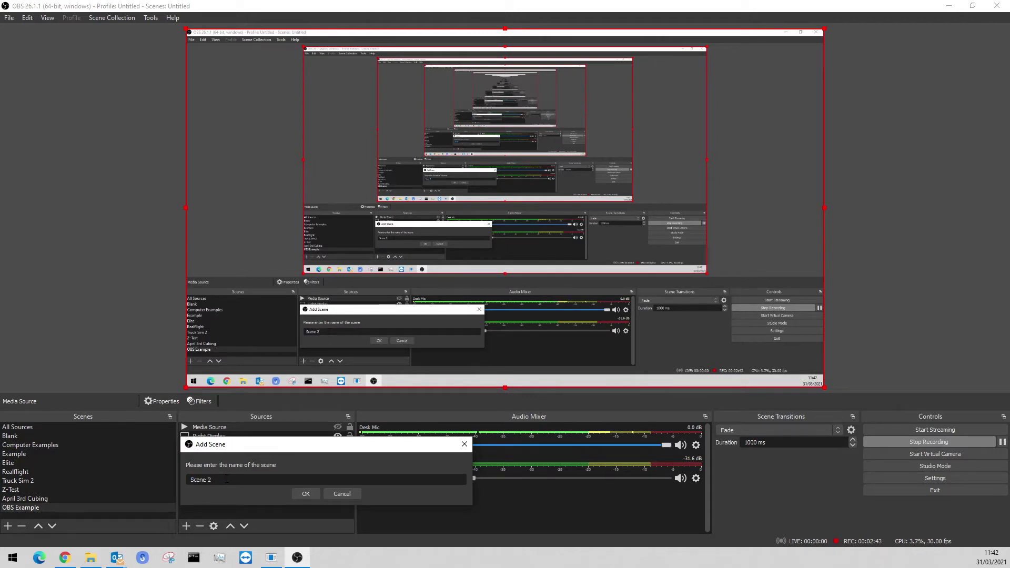
key("BackSpace")
key("BackSpace")
key("BackSpace")
key("BackSpace")
type("OBS Example")
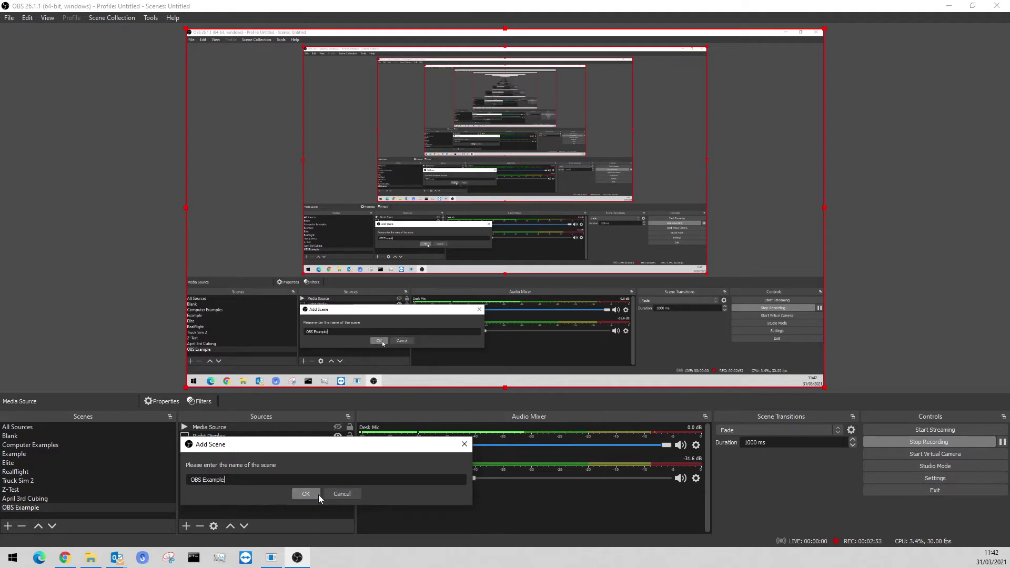
left_click(341, 494)
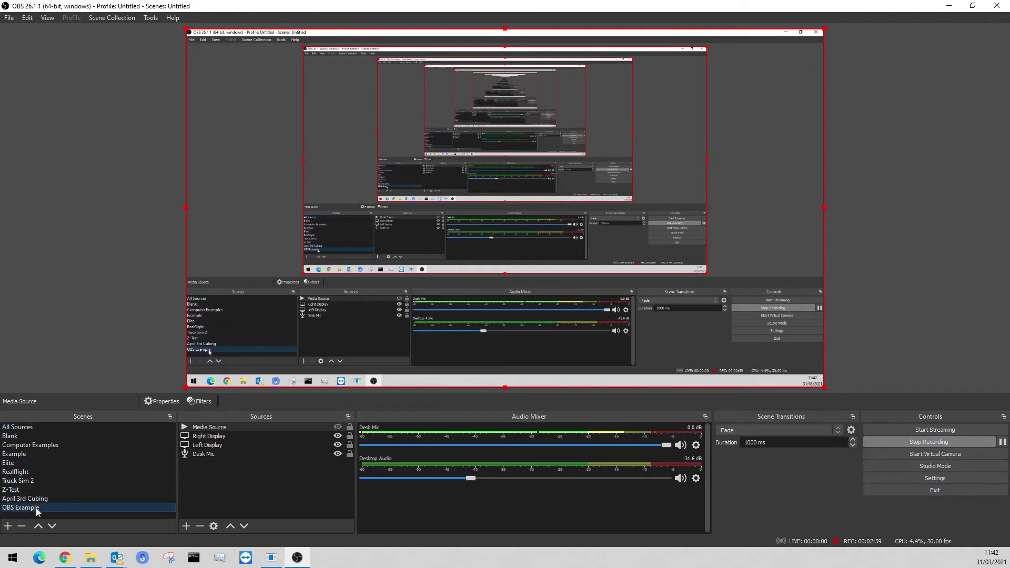
left_click(100, 508)
Step: Add a Media Source named 'Church' to the OBS Example scene
left_click(186, 526)
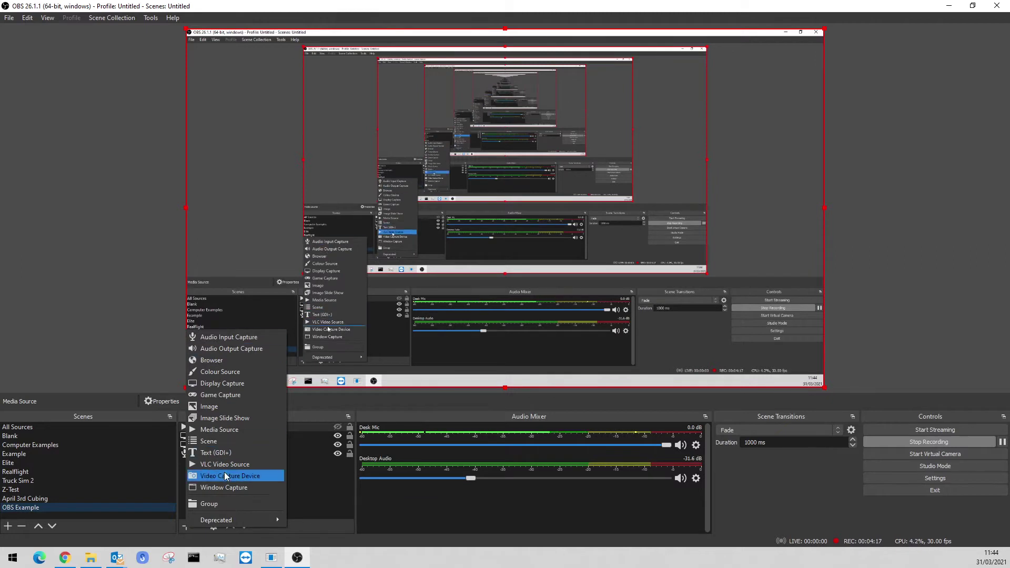
left_click(226, 434)
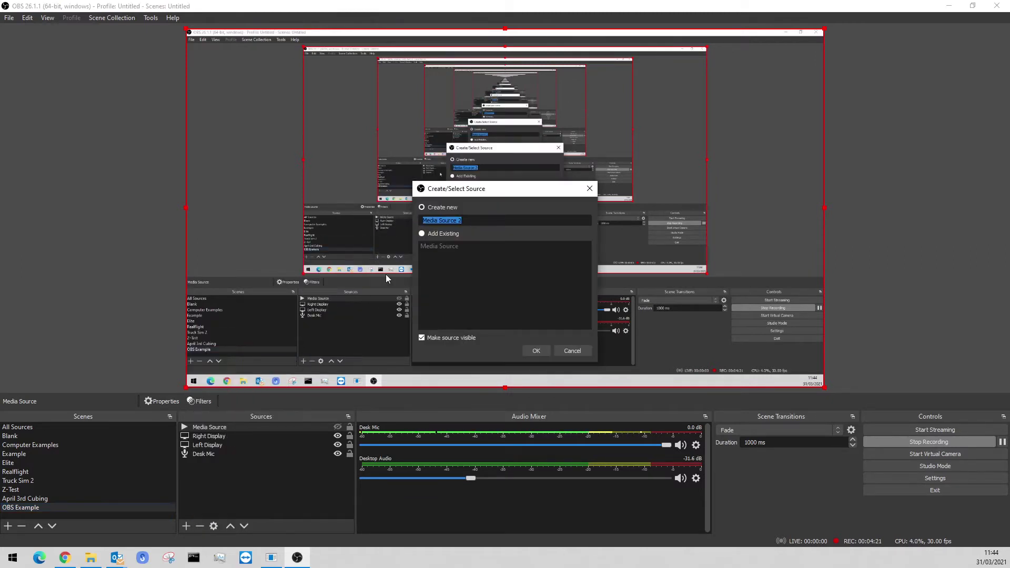
left_click_drag(476, 191, 277, 388)
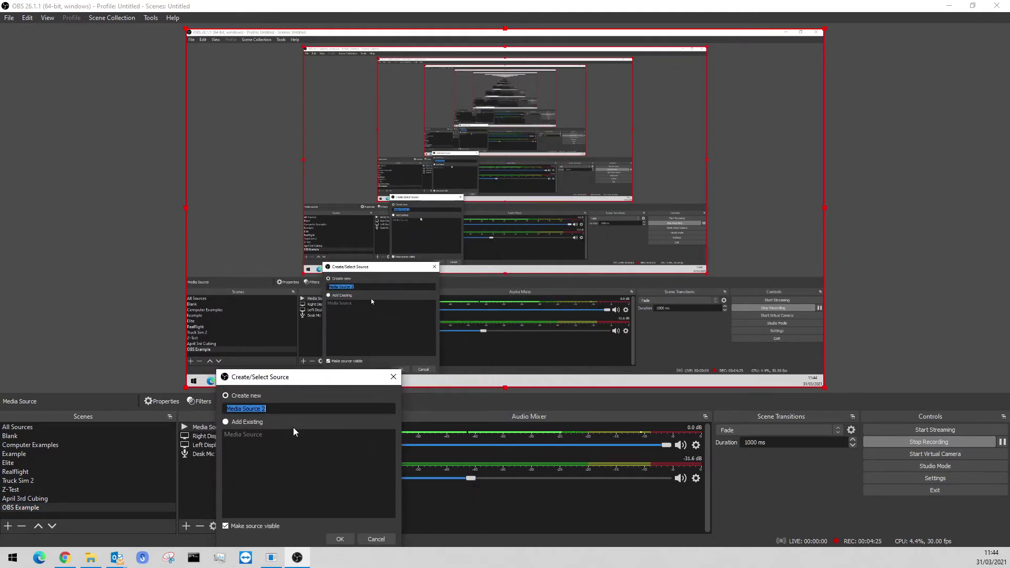
type("Church")
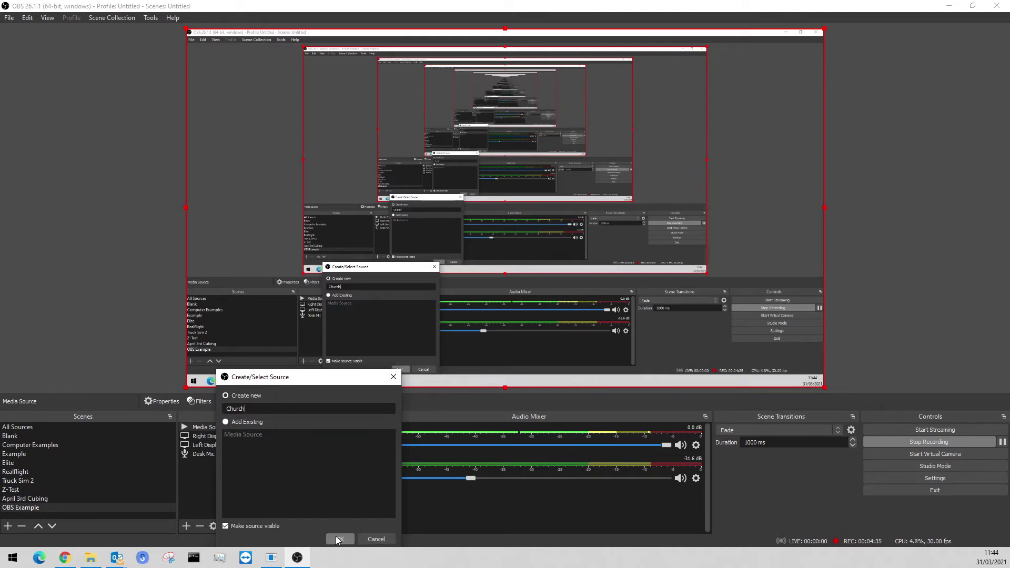
left_click(339, 539)
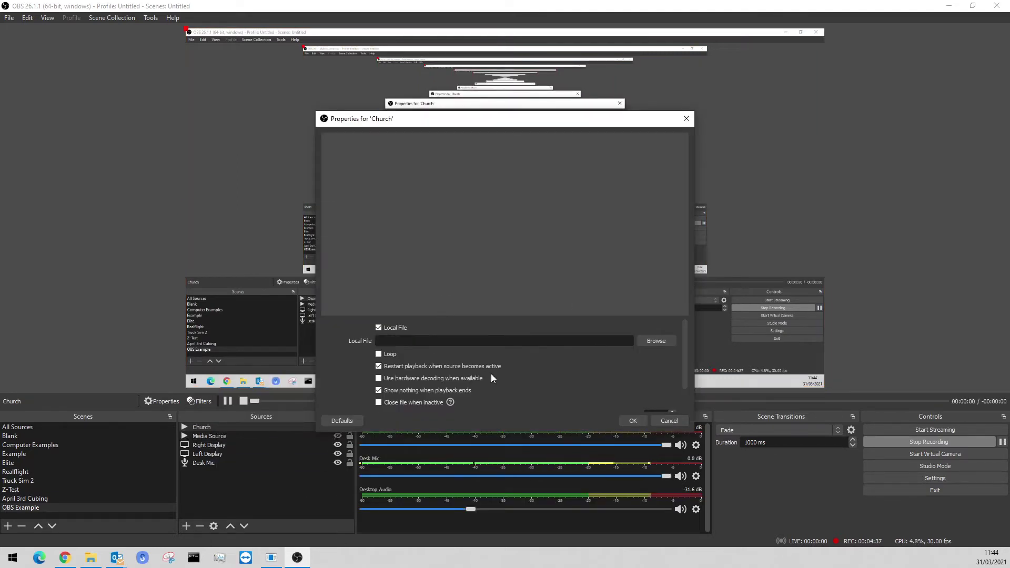
Step: Turn off Local File, Restart playback and Show nothing when playback ends, and enable hardware decoding
left_click(378, 328)
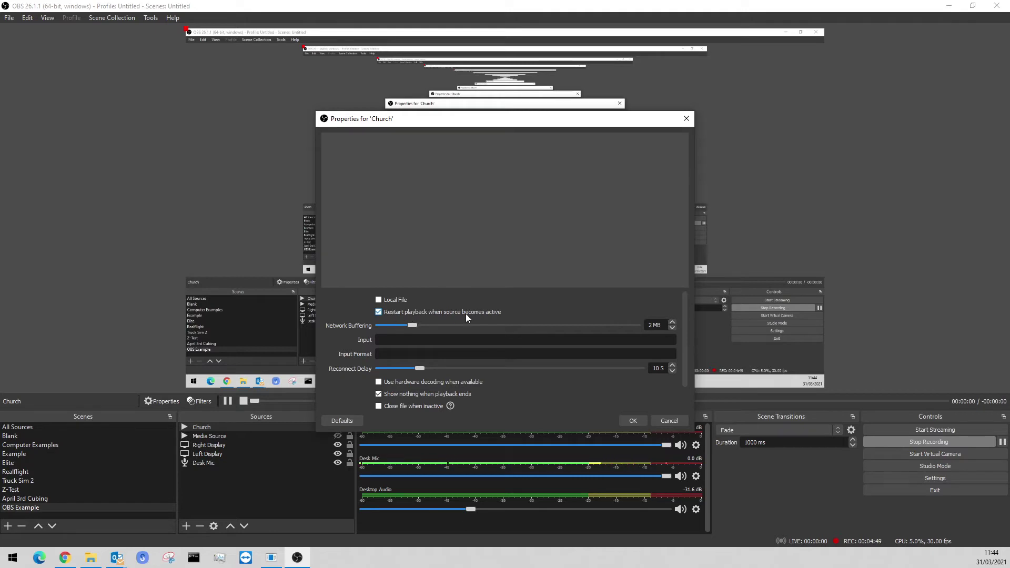
left_click(379, 313)
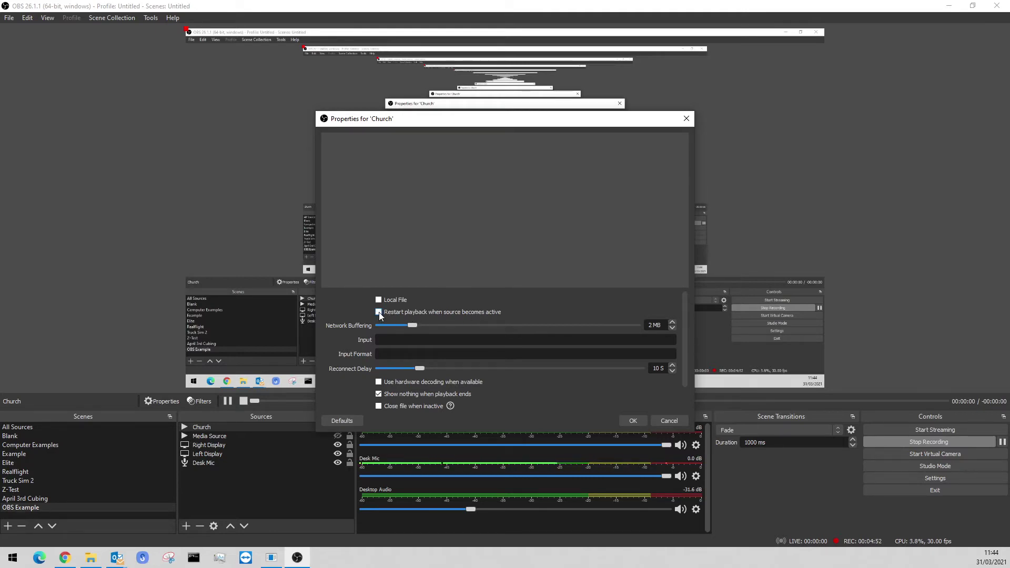
left_click(379, 383)
left_click(378, 396)
Step: Enter the RTSP Input address with the camera's login credentials, 192.168.1.74:554/live/ch0
type("//admin:password@")
type("192.168.1")
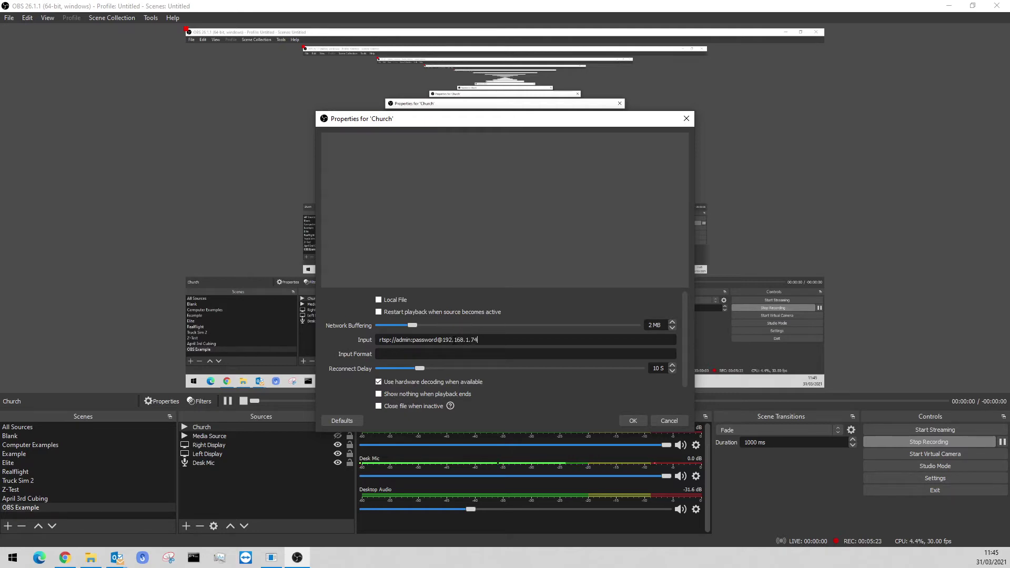
type(".74:")
type("554/live/ch0")
Step: Select and review parts of the stream address in the Input field
left_click_drag(475, 340, 465, 336)
left_click_drag(513, 340, 425, 339)
left_click(537, 343)
left_click_drag(511, 341, 401, 340)
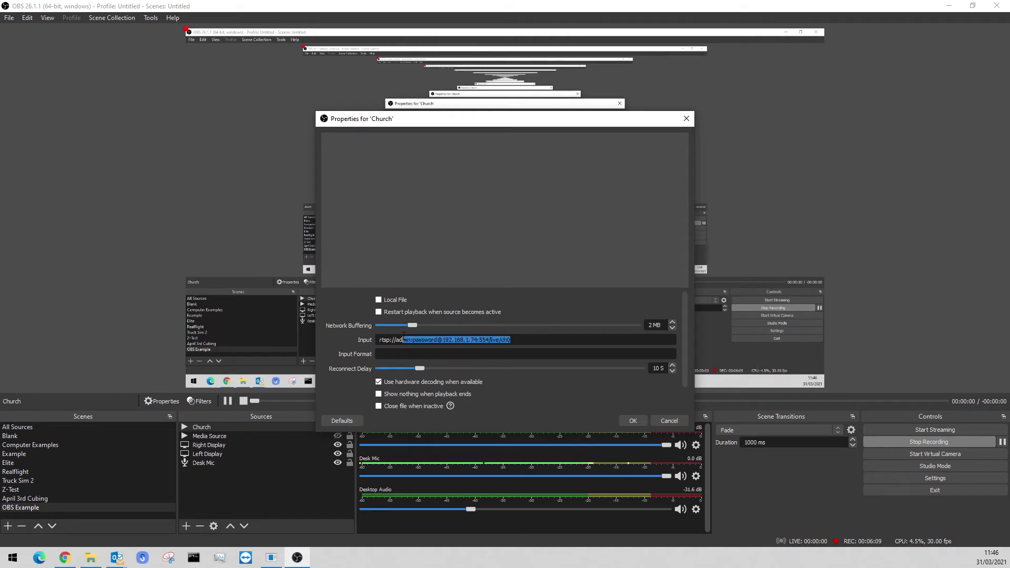
left_click(537, 339)
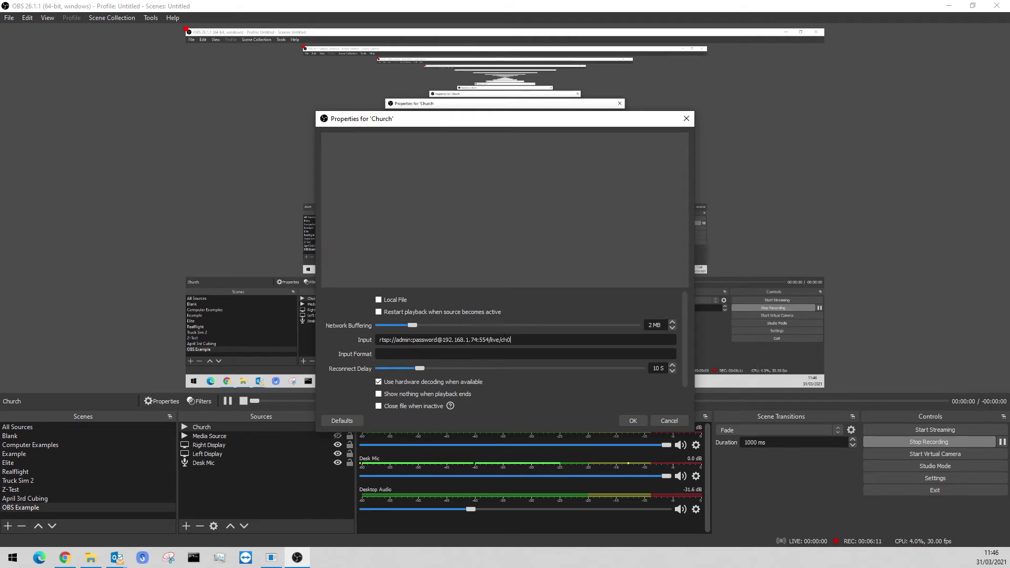
Step: Close Church's properties, hide Church and show Media Source to display the seafront camera feed
left_click(665, 421)
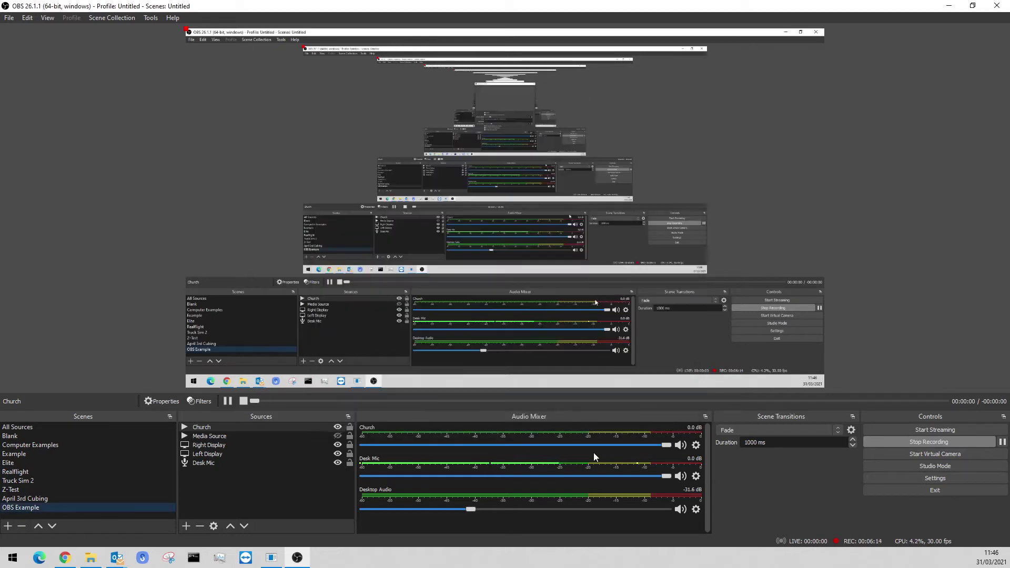
left_click(337, 427)
left_click(332, 436)
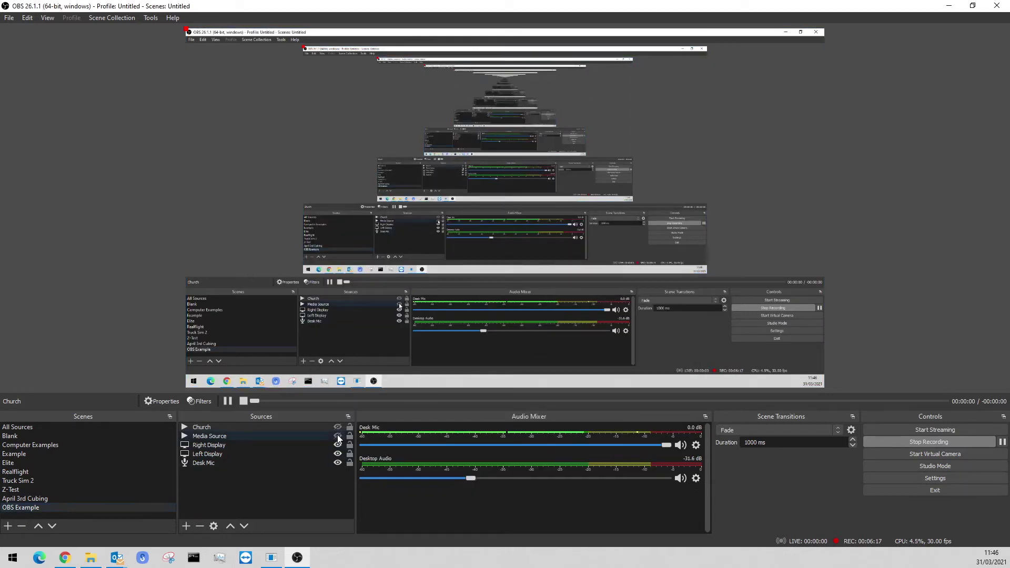
left_click(338, 437)
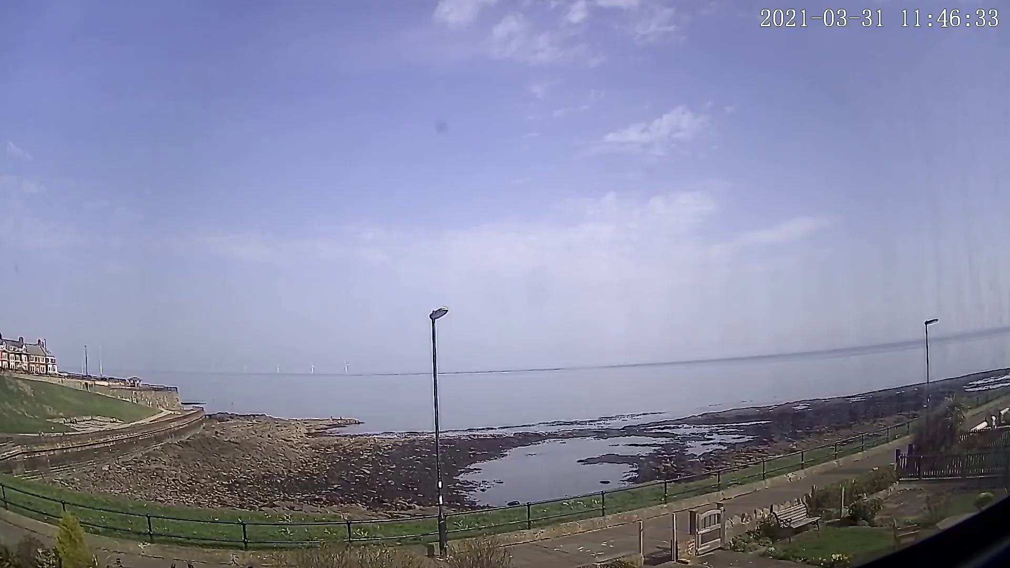
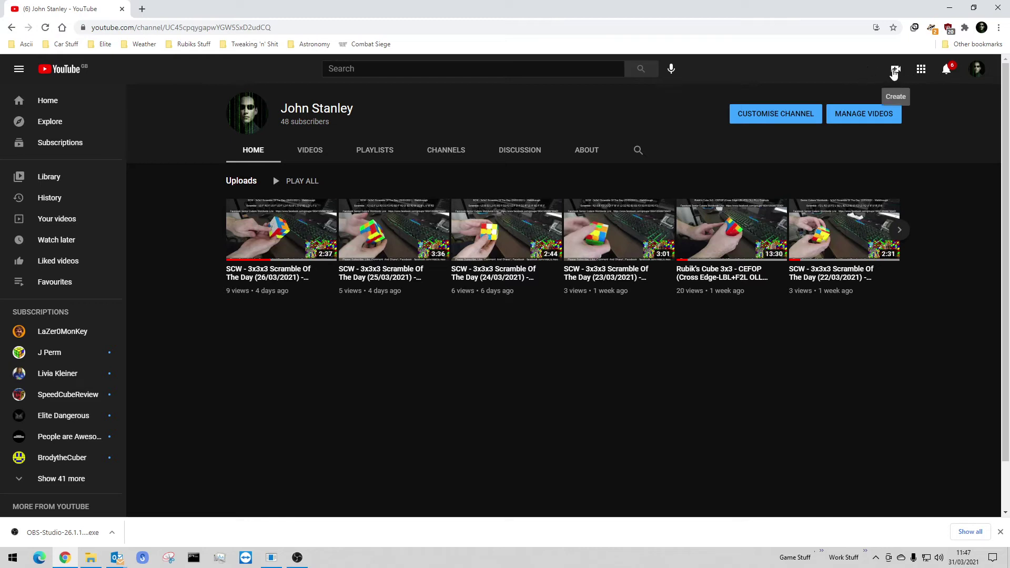
Step: Go live from YouTube's Create menu to reach the RTSP OBS Test stream page
left_click(895, 74)
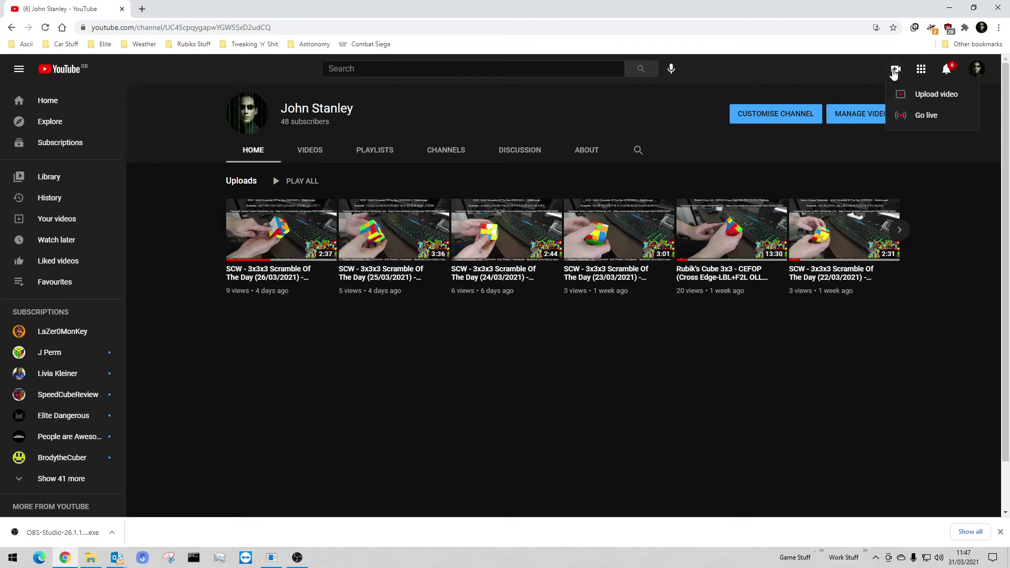
left_click(935, 116)
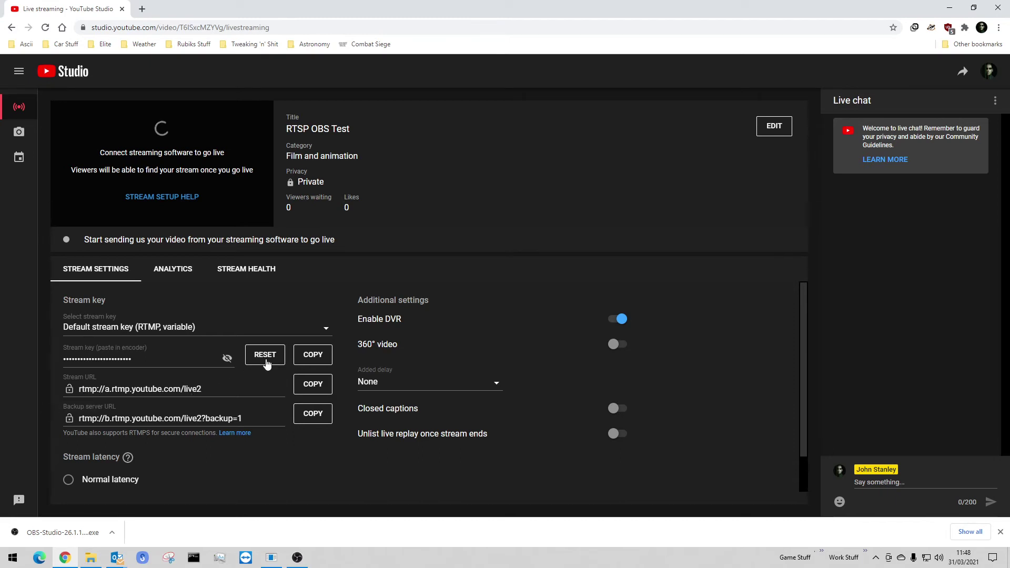
Step: Copy the RTSP OBS Test stream key and switch back to OBS Studio
left_click(317, 356)
key("alt+Tab")
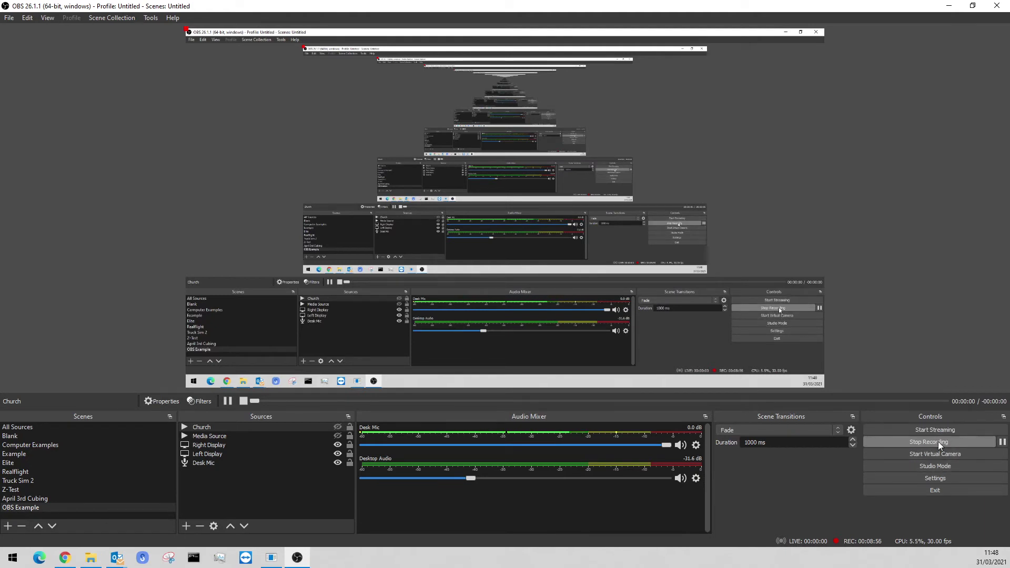
Step: Set the OBS Stream settings service to YouTube - RTMPS (Beta)
left_click(939, 478)
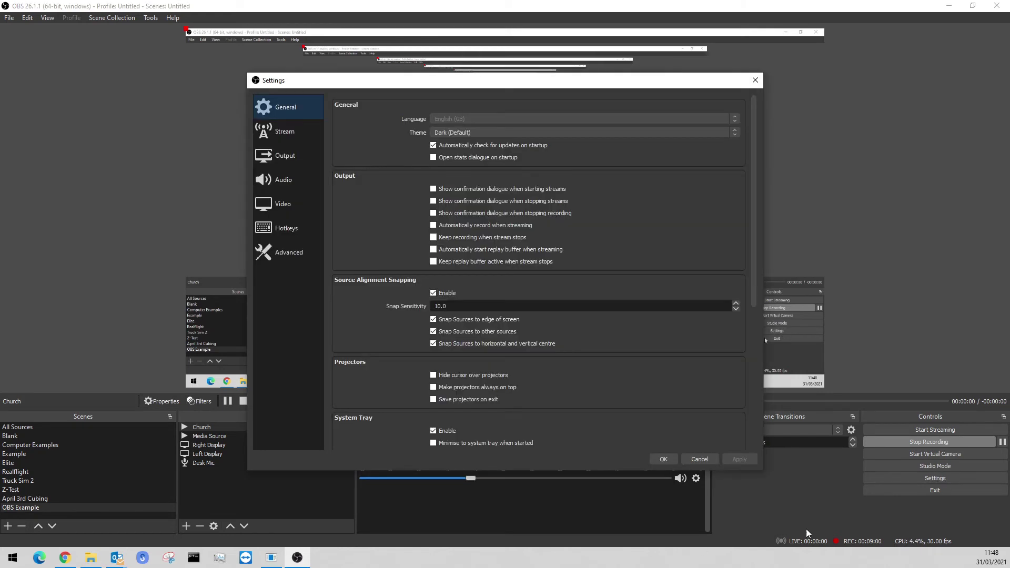
left_click(283, 135)
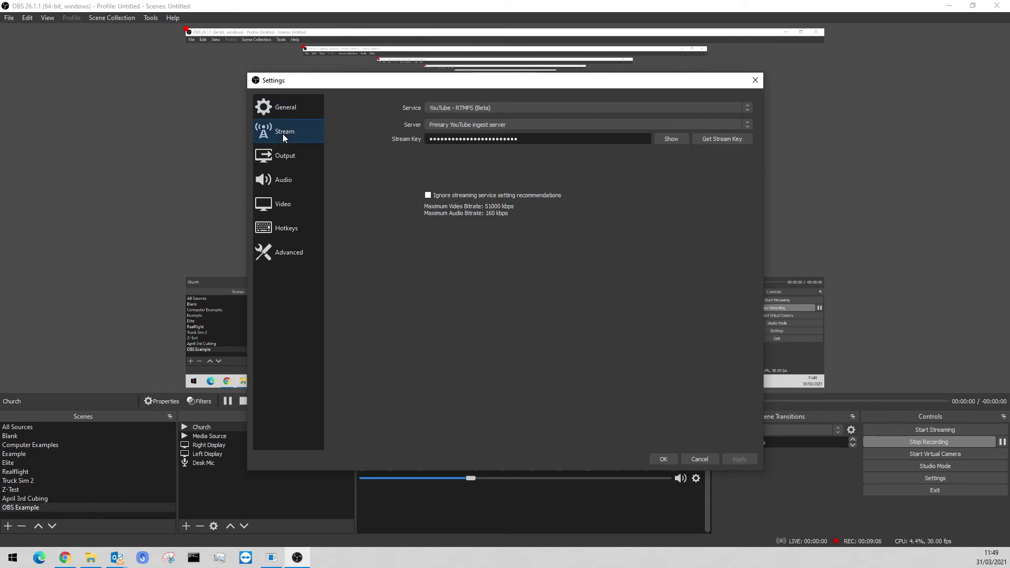
left_click(464, 108)
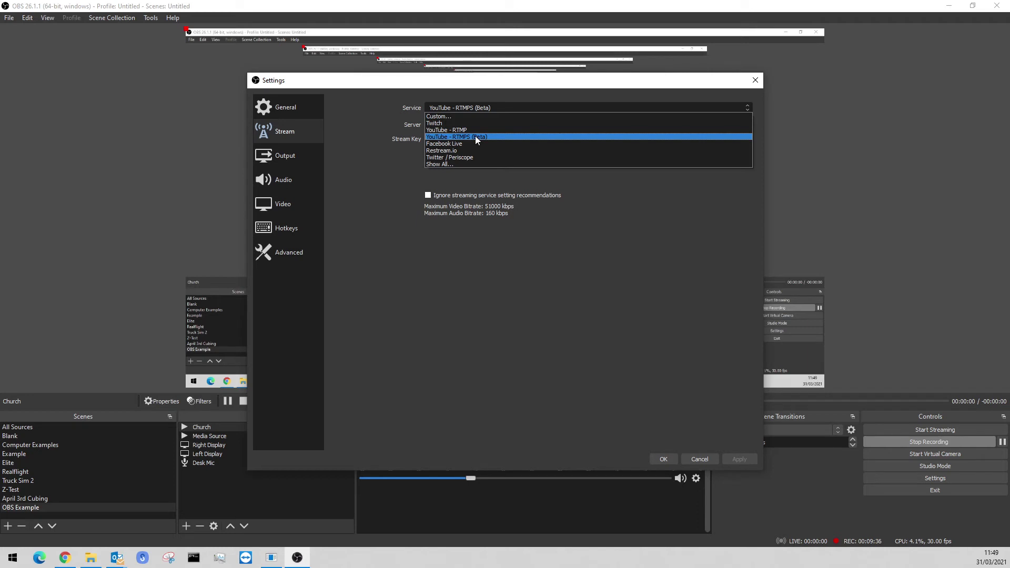
left_click(476, 138)
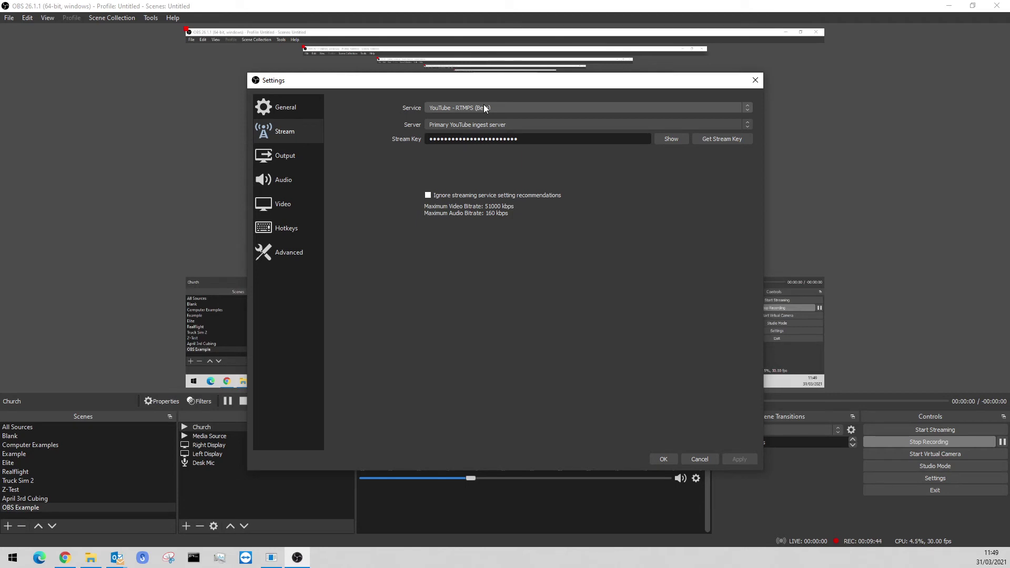
Step: Clear the old Stream Key field and paste in the copied YouTube stream key
left_click_drag(536, 140, 428, 140)
left_click(545, 140)
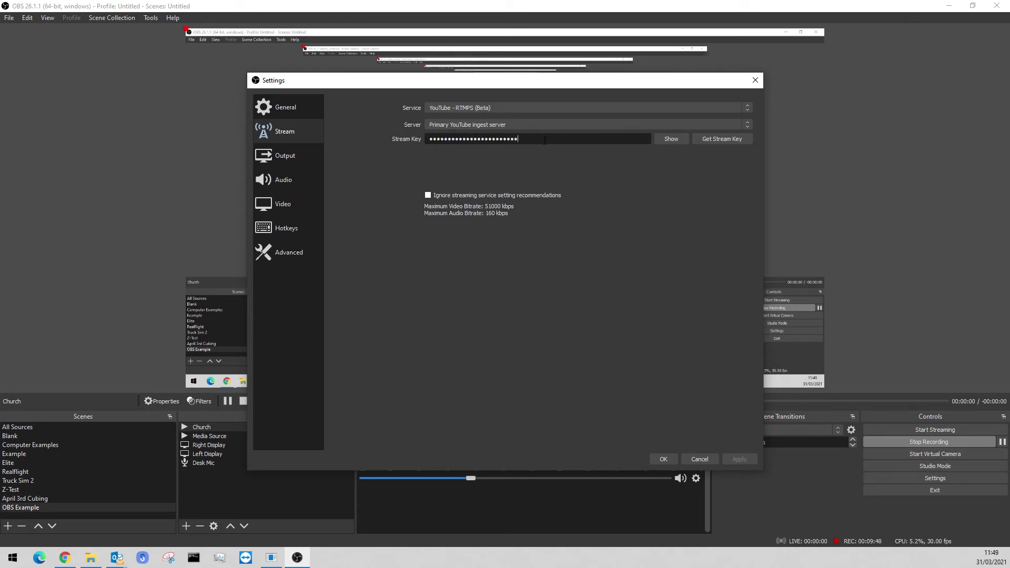
left_click_drag(552, 140, 382, 140)
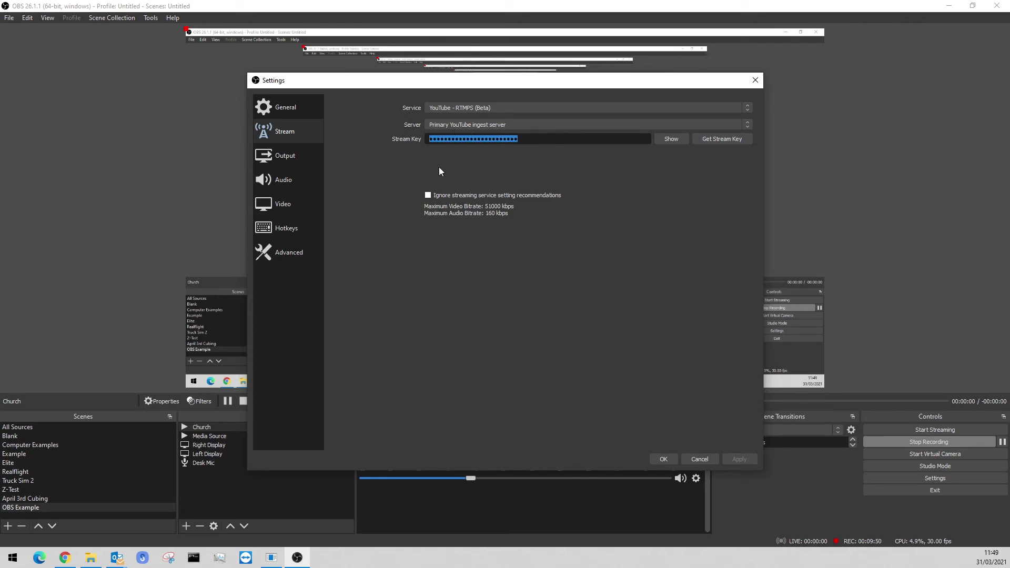
key("BackSpace")
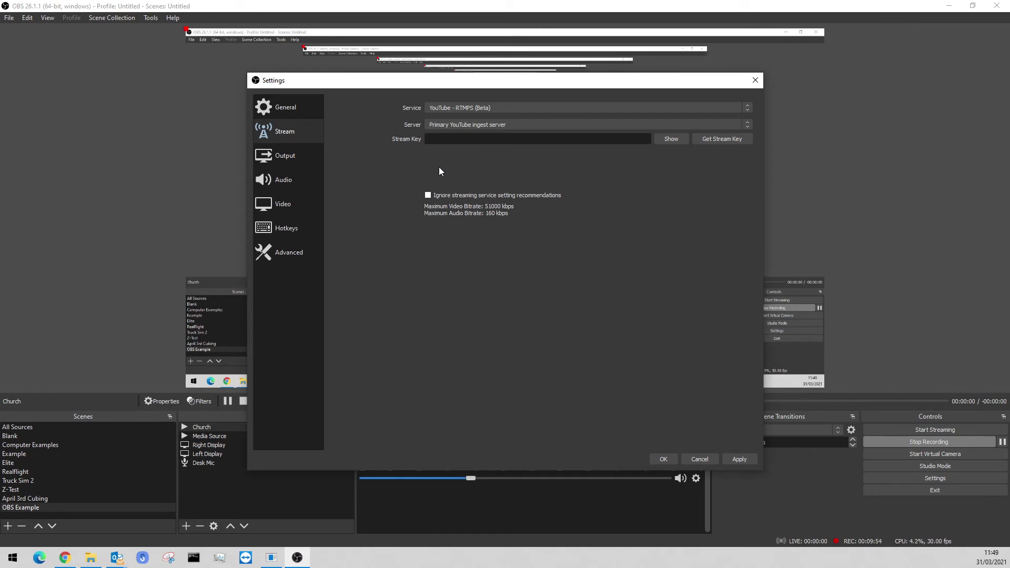
right_click(440, 140)
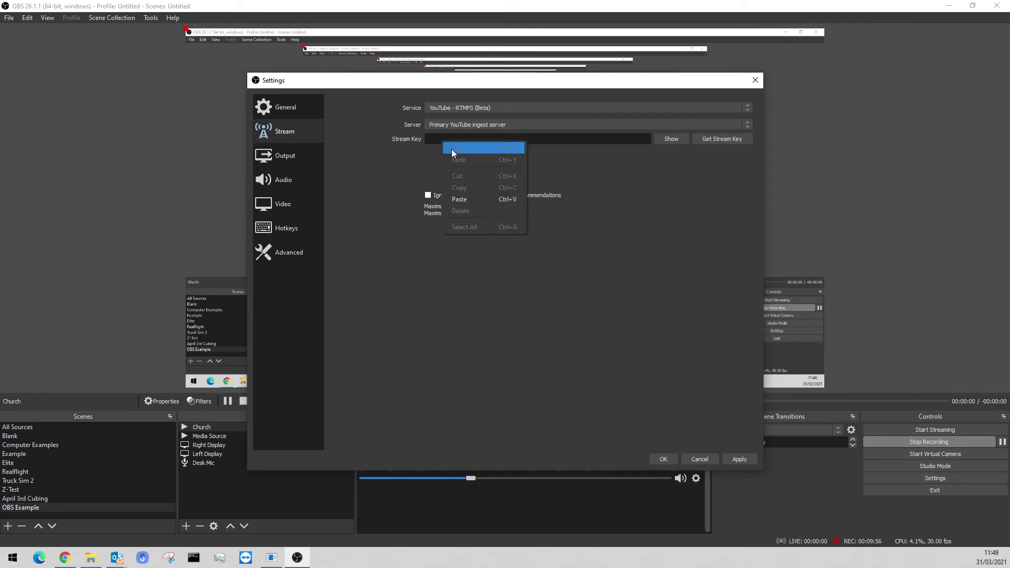
left_click(459, 200)
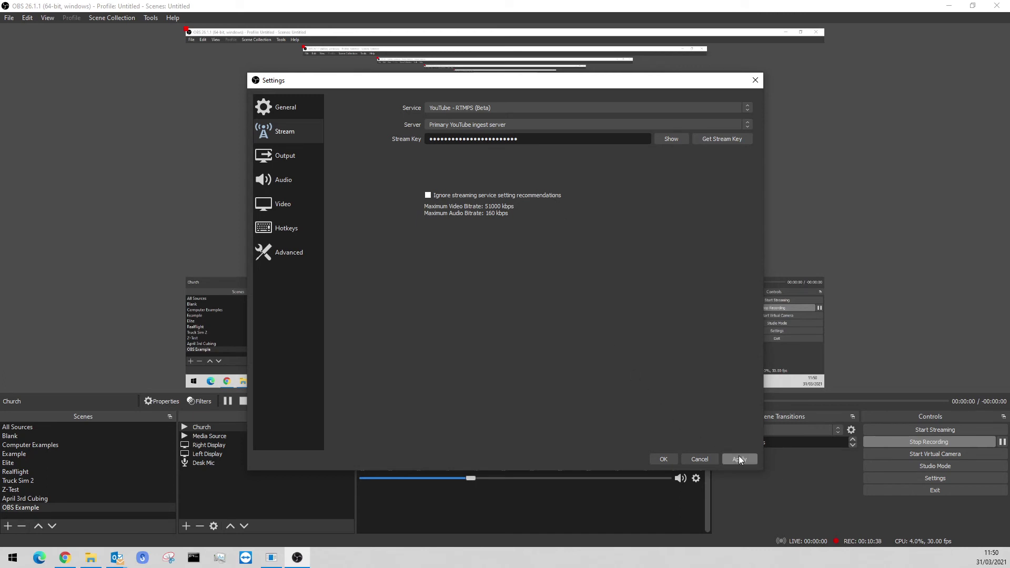
Step: Save the stream settings with OK and start streaming to YouTube
left_click(660, 455)
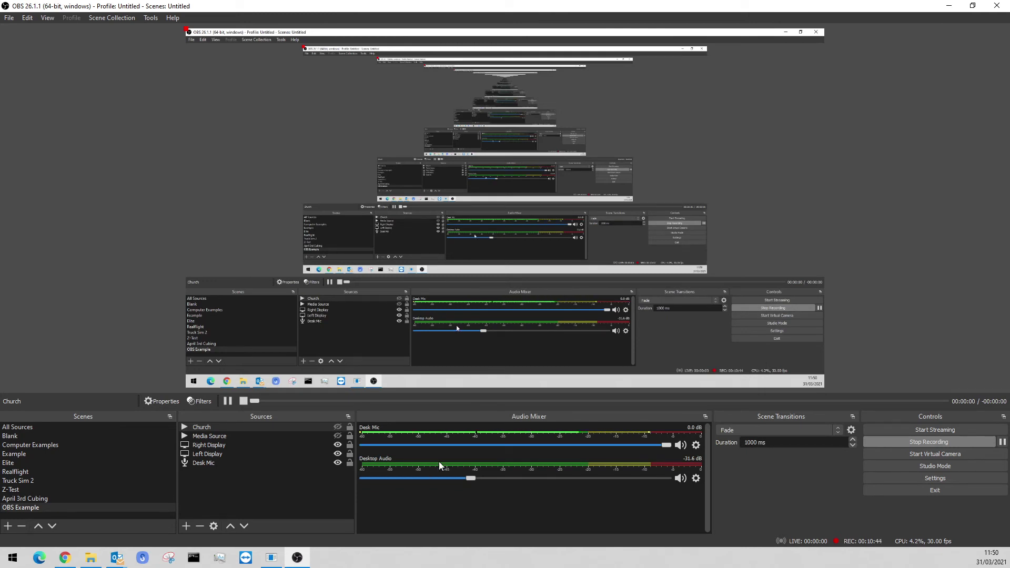
left_click(904, 428)
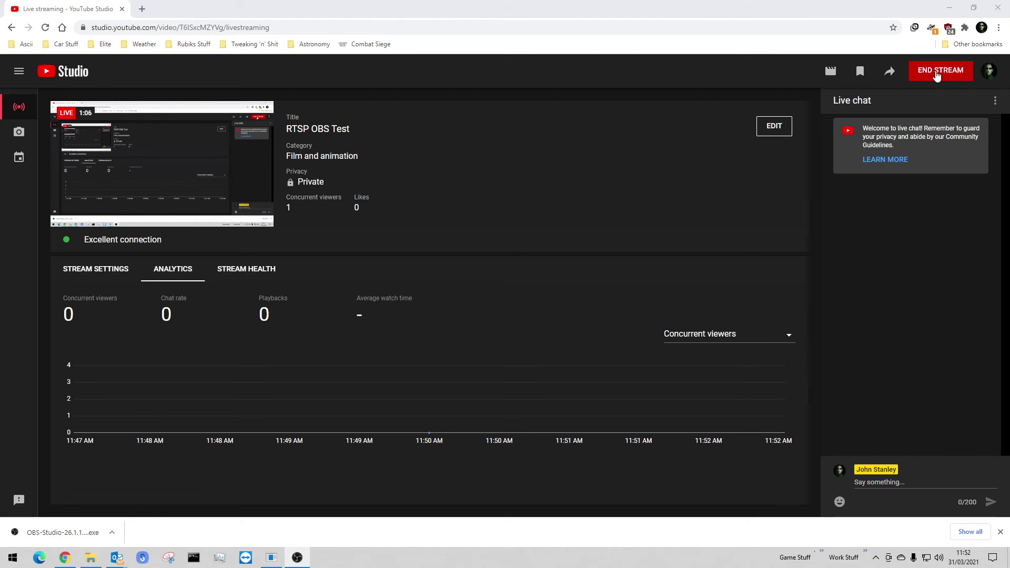
Step: End the RTSP OBS Test live stream and confirm ending it
left_click(938, 74)
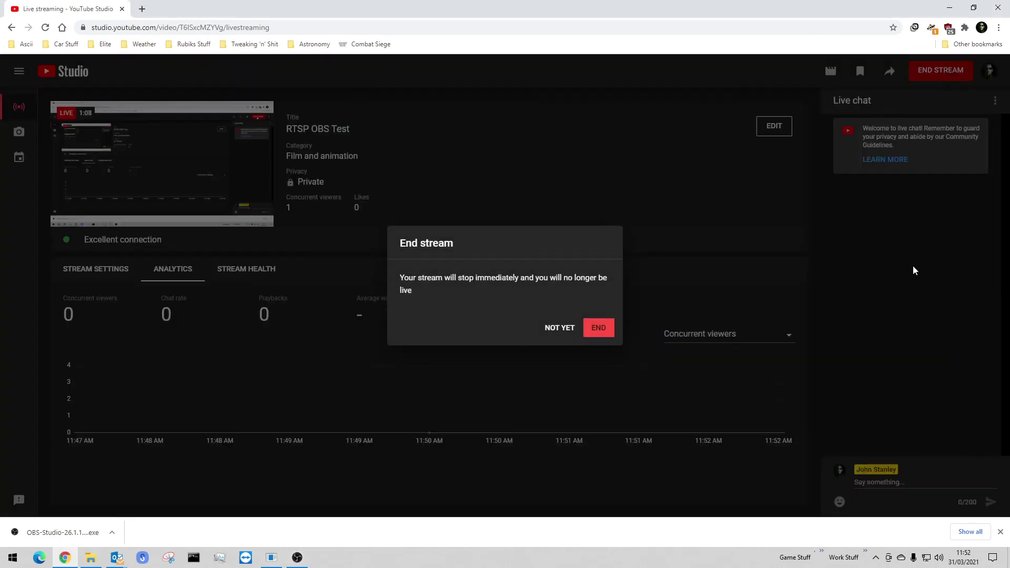
left_click(598, 332)
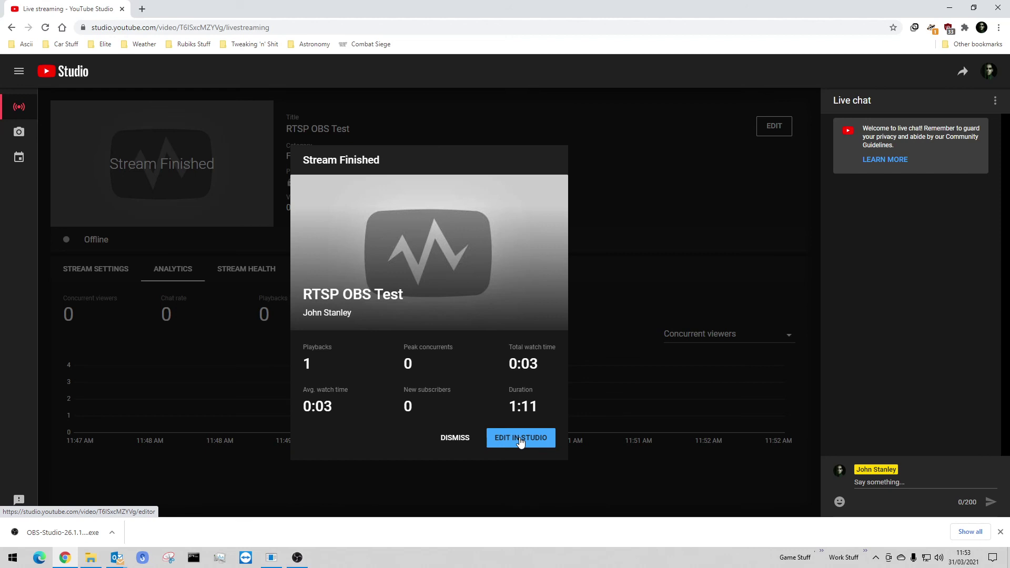
Step: Leave the Stream Finished summary for the livestream dashboard and return to OBS Studio
left_click(520, 440)
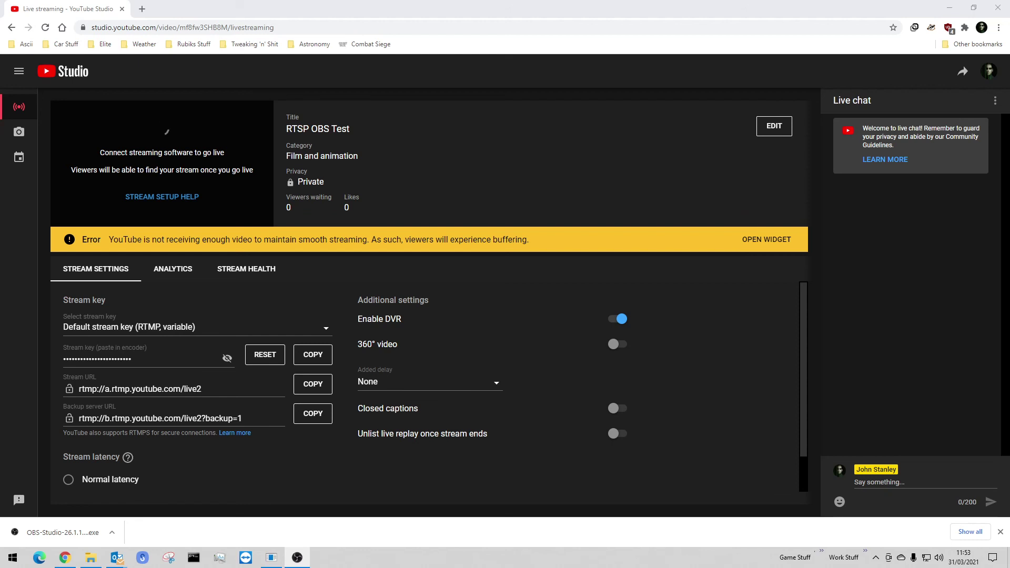
key("alt+Tab")
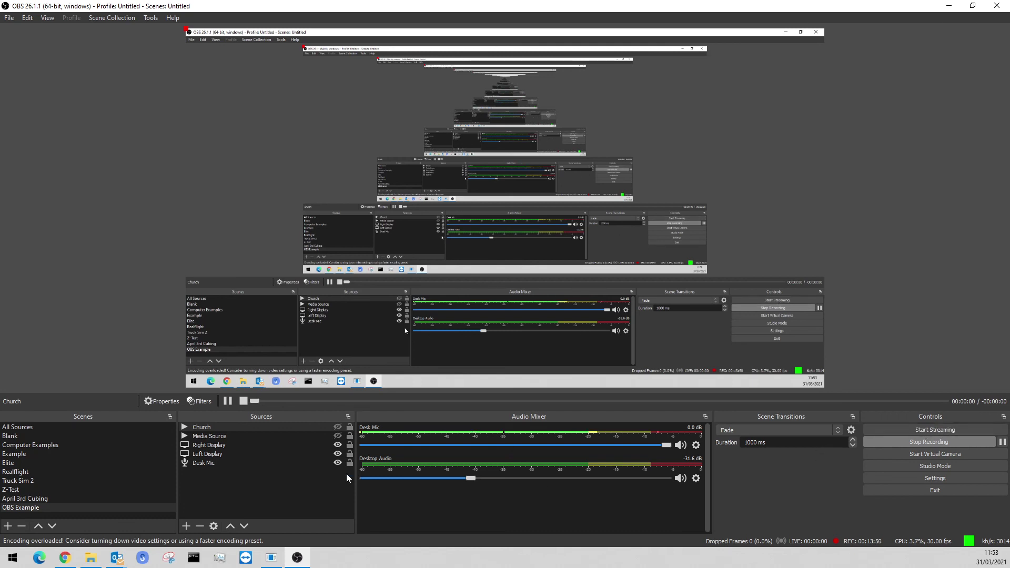
left_click(201, 462)
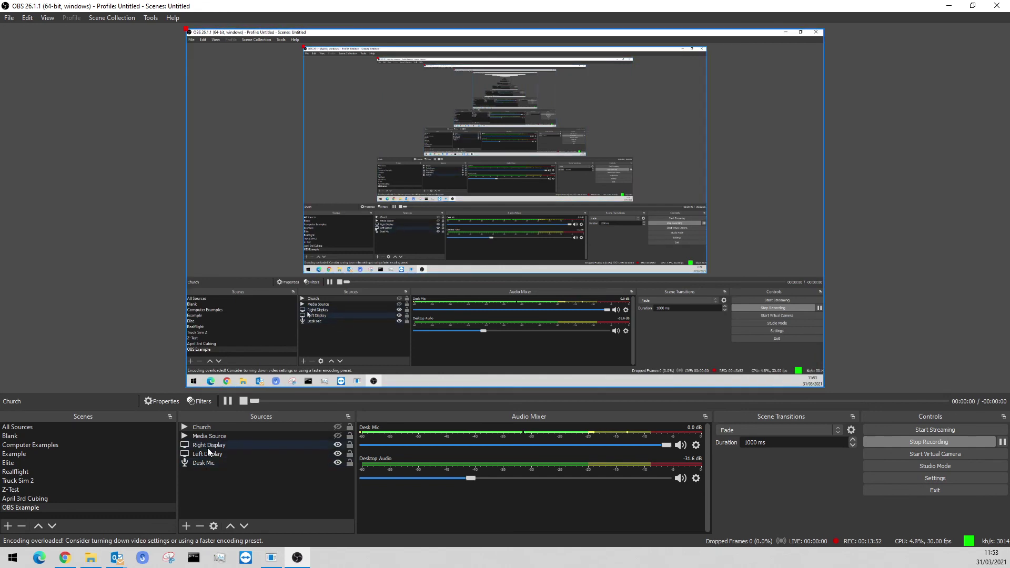
left_click(220, 455)
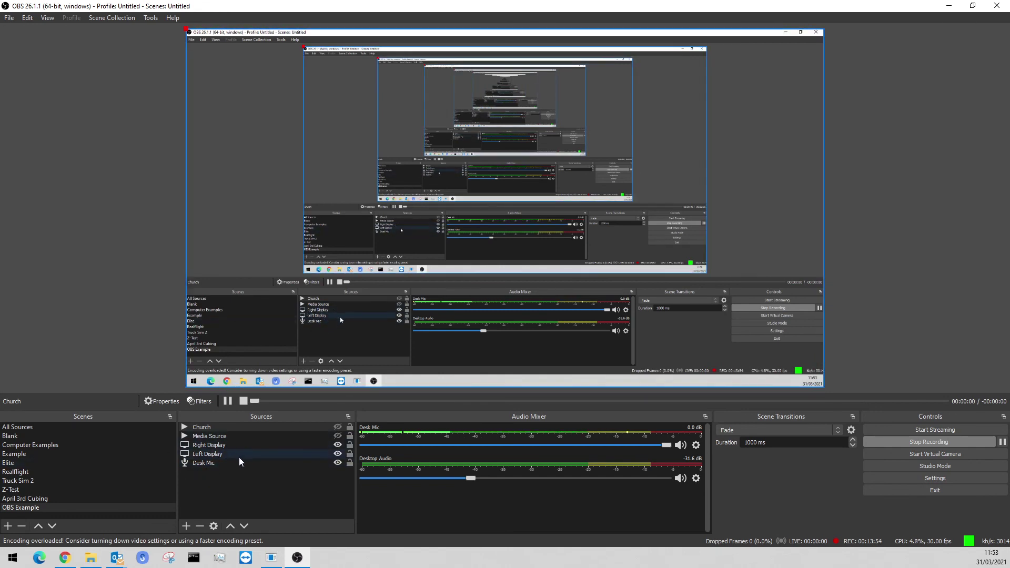
left_click(204, 445)
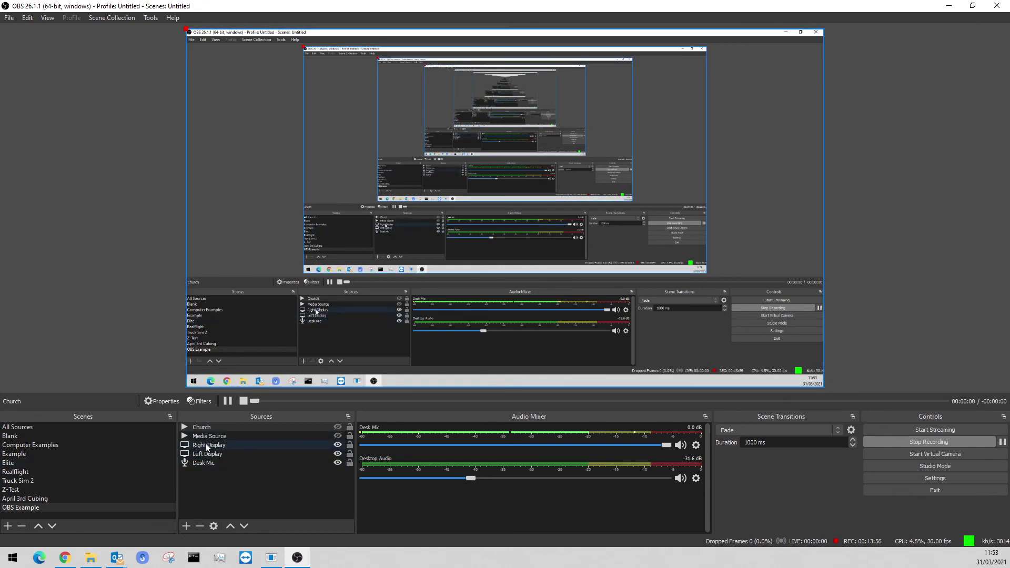
left_click(204, 428)
left_click(206, 436)
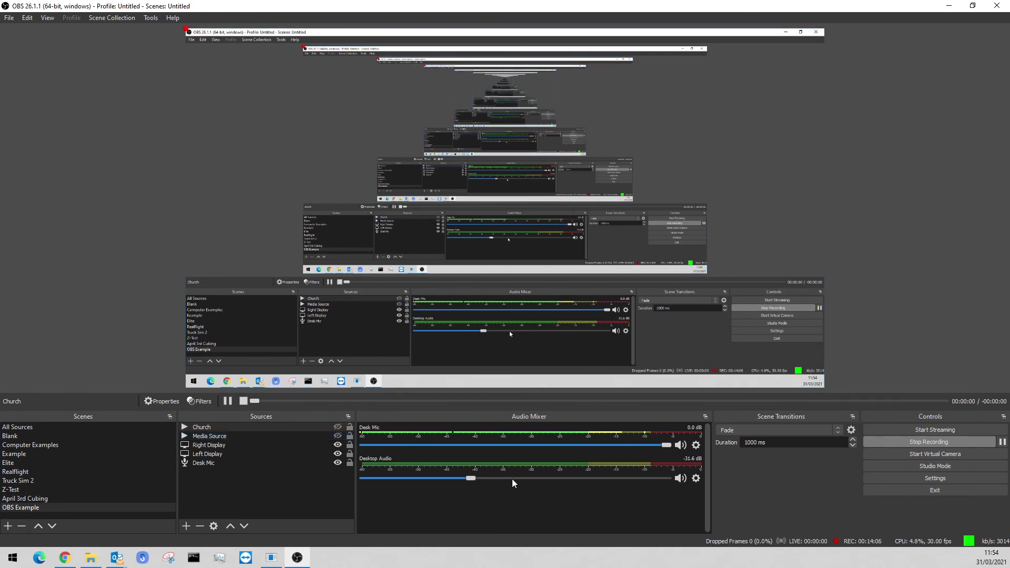
left_click(202, 464)
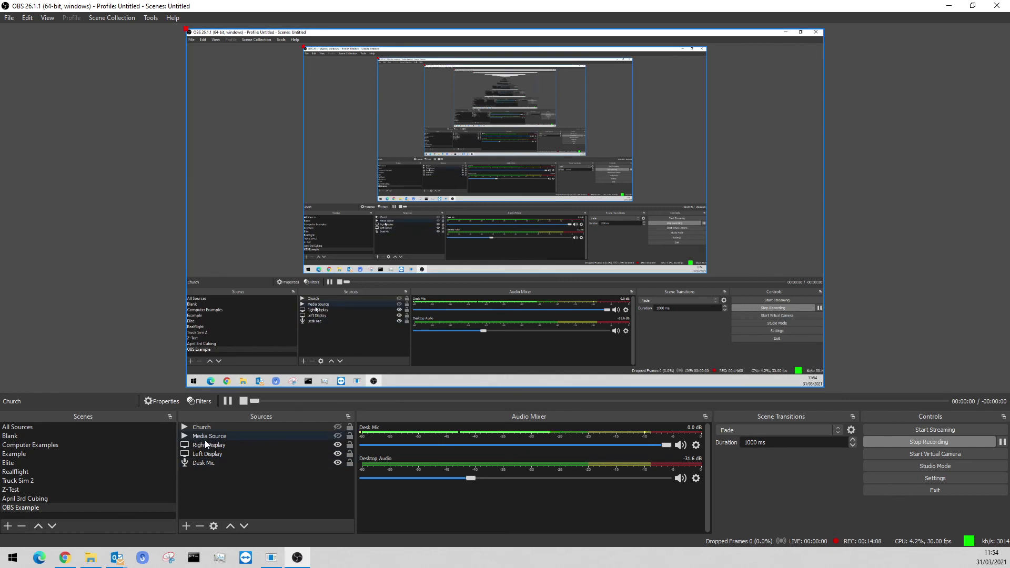
left_click(204, 437)
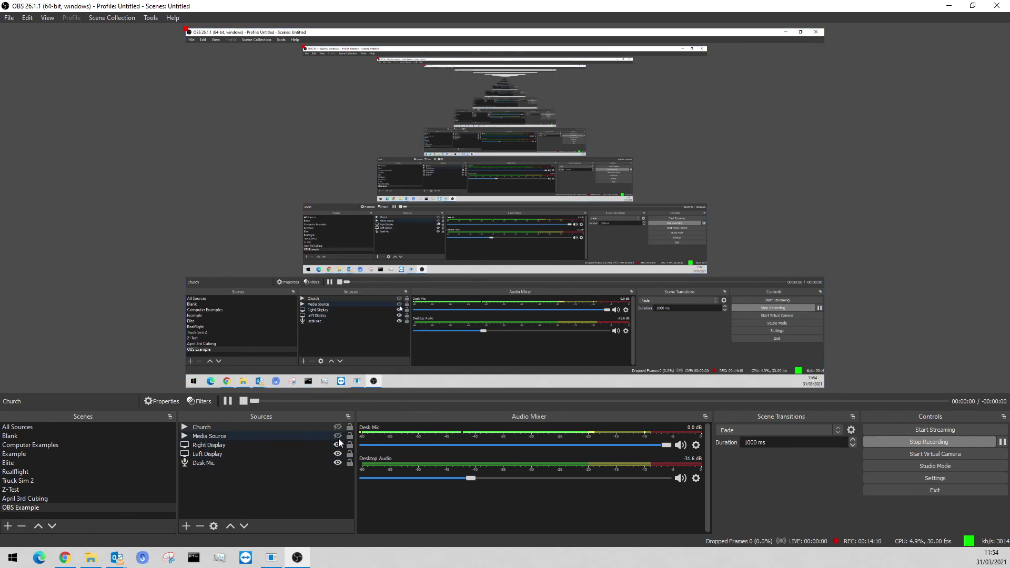
left_click(257, 492)
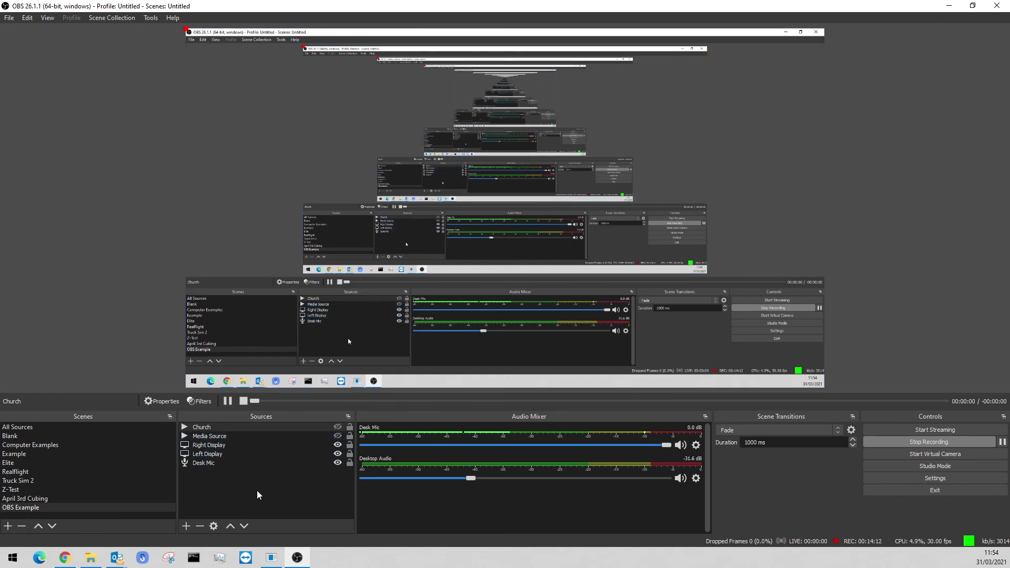